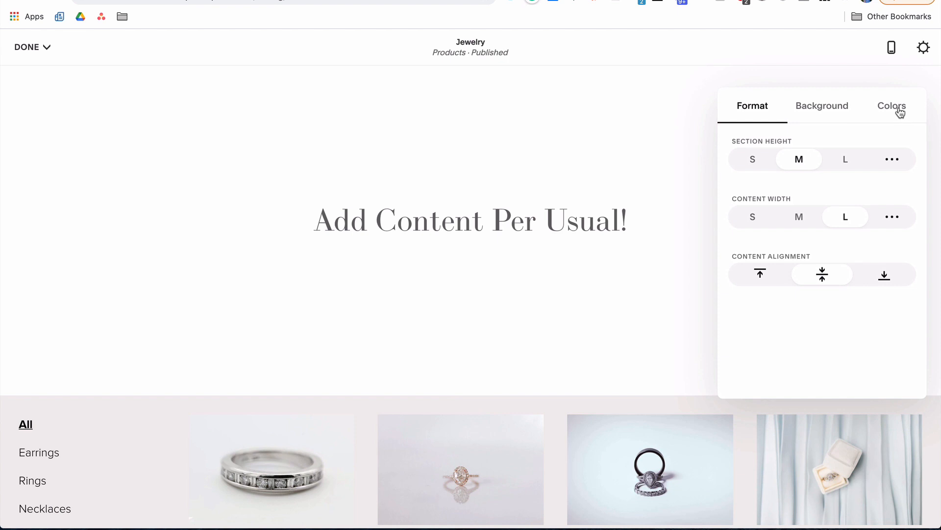
Apply a light color theme to the "Add Content Per Usual!" section and save the Jewelry page.
left_click(898, 109)
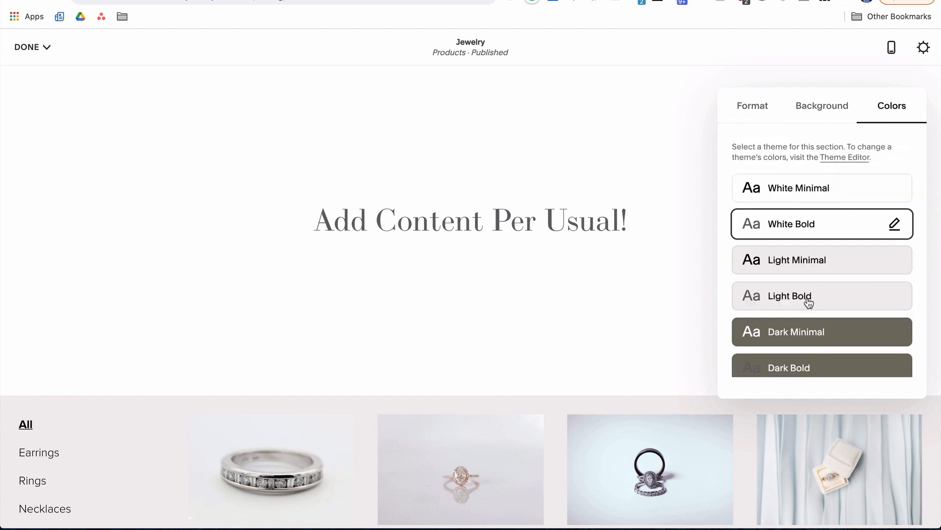
scroll(809, 301, "down", 1)
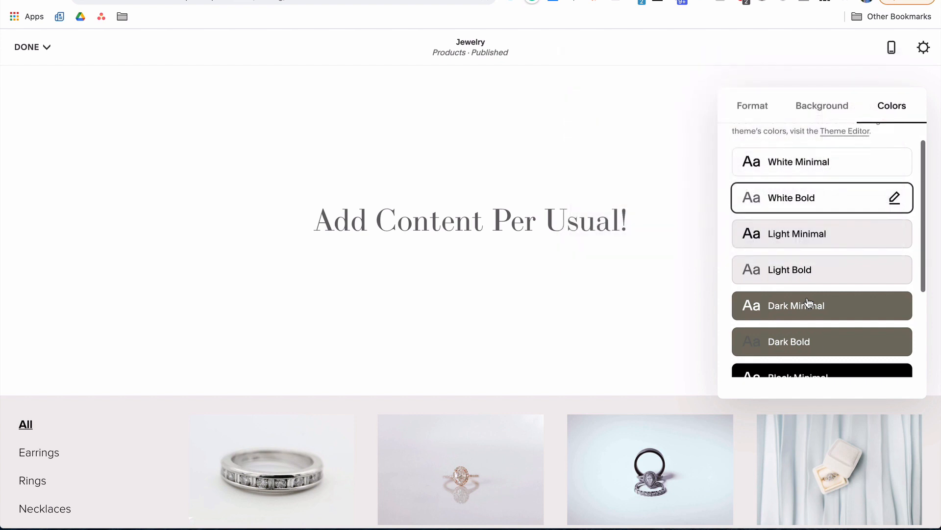
scroll(664, 320, "down", 4)
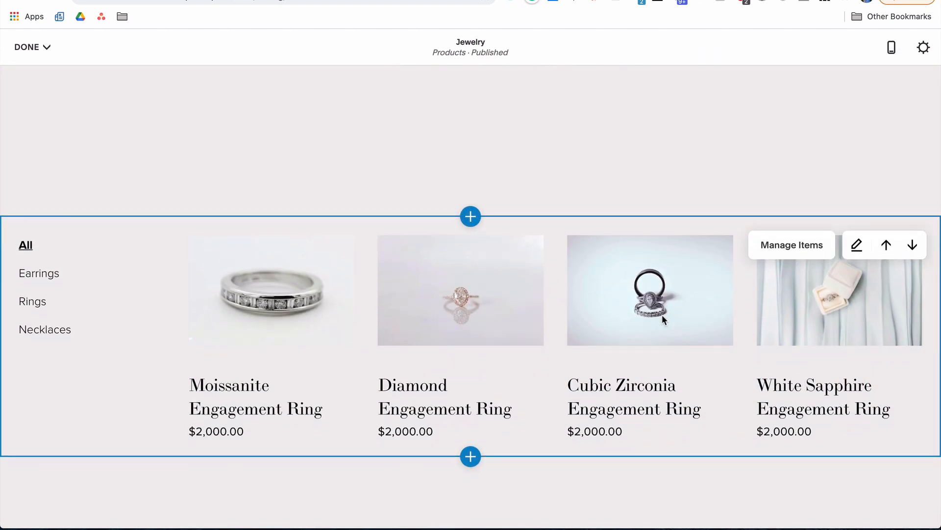
scroll(661, 316, "down", 1)
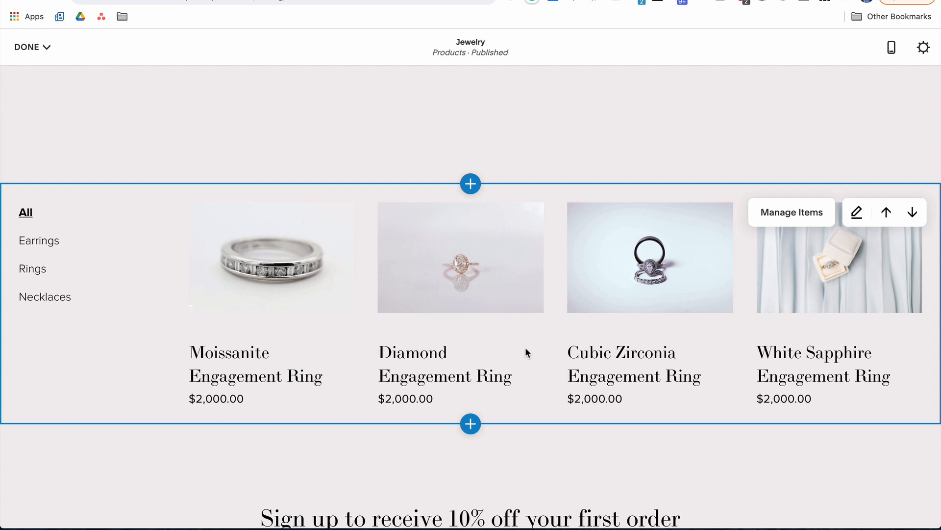
left_click(48, 49)
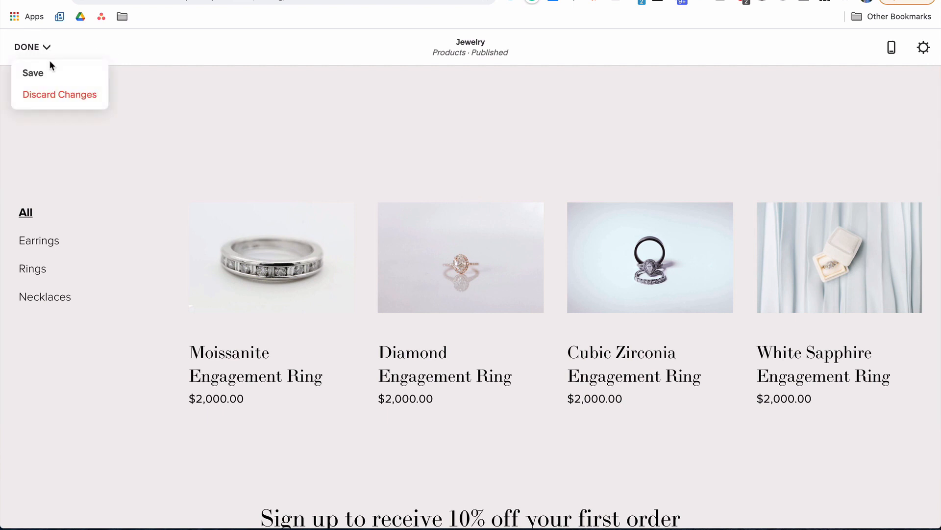
left_click(51, 73)
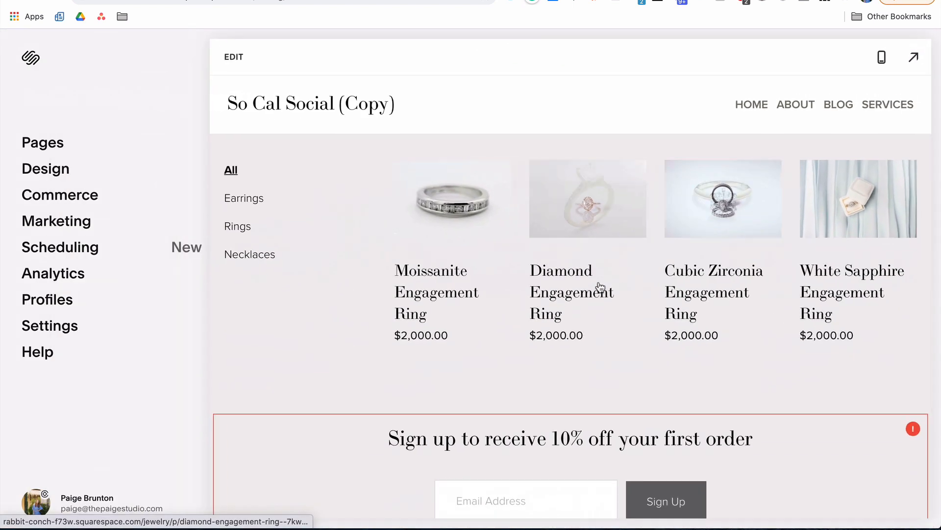
Edit the Jewelry page's products section, setting the column spacing to 4vw and the number of columns to 3.
left_click(767, 305)
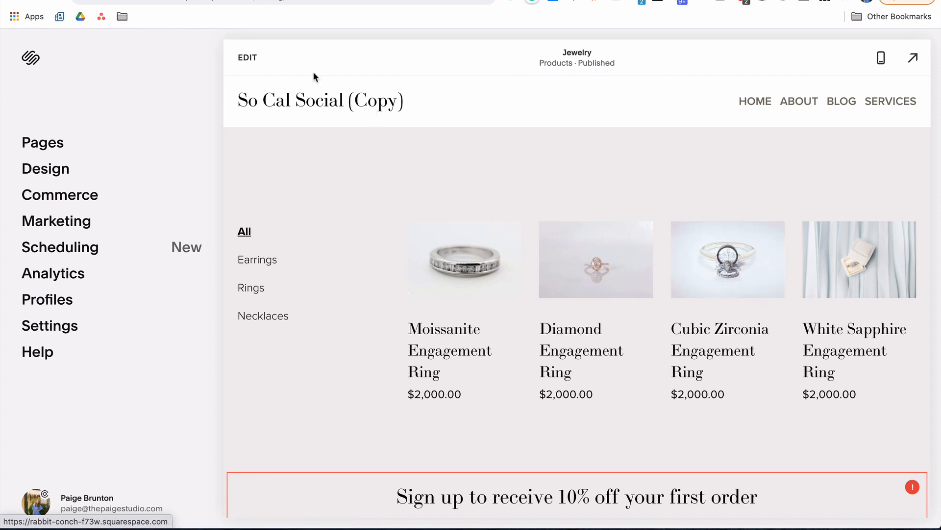
left_click(245, 57)
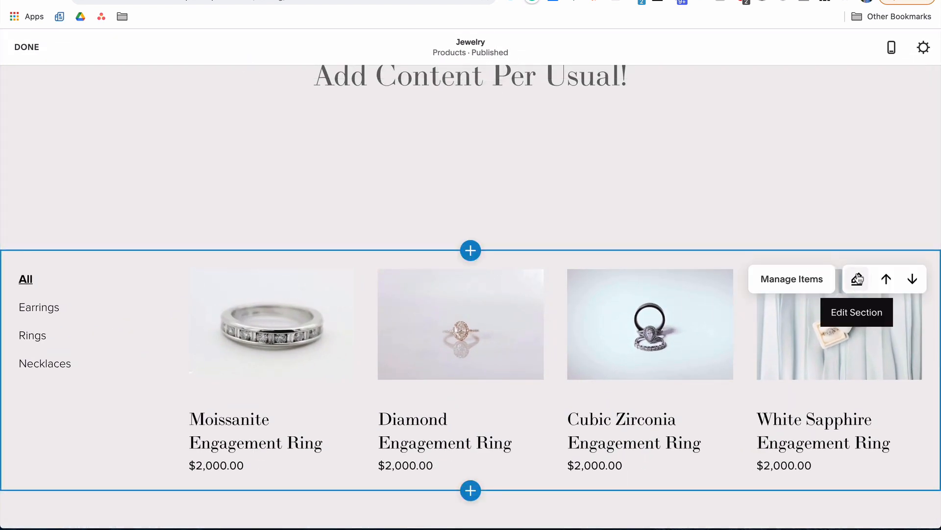
left_click(855, 279)
scroll(807, 318, "down", 2)
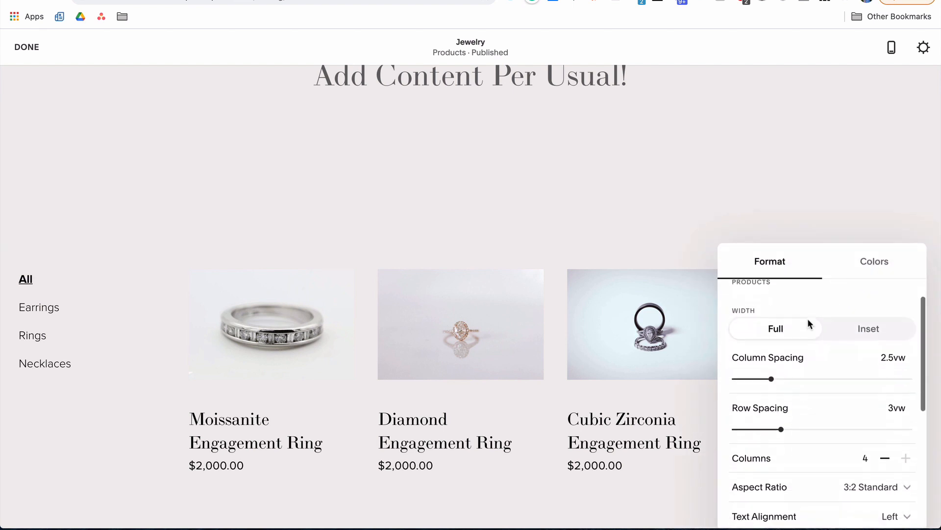
left_click_drag(772, 346, 801, 347)
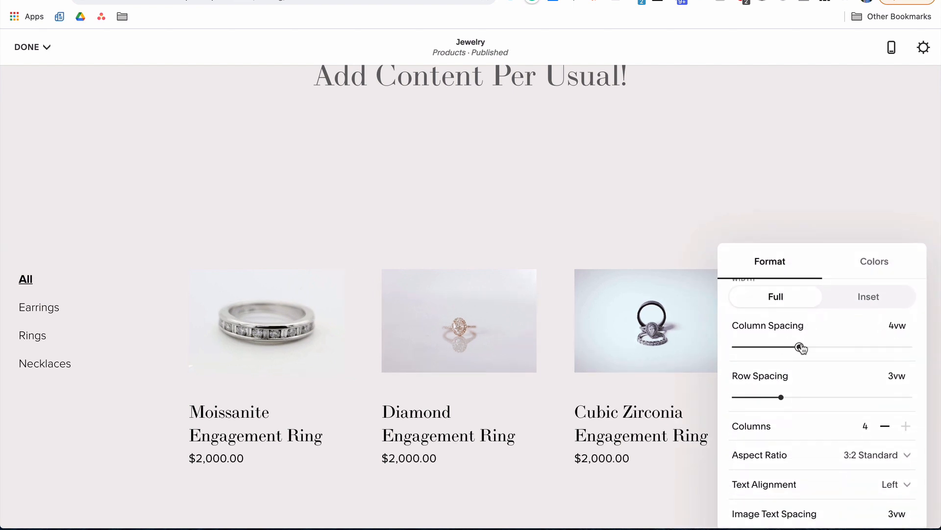
scroll(830, 360, "down", 1)
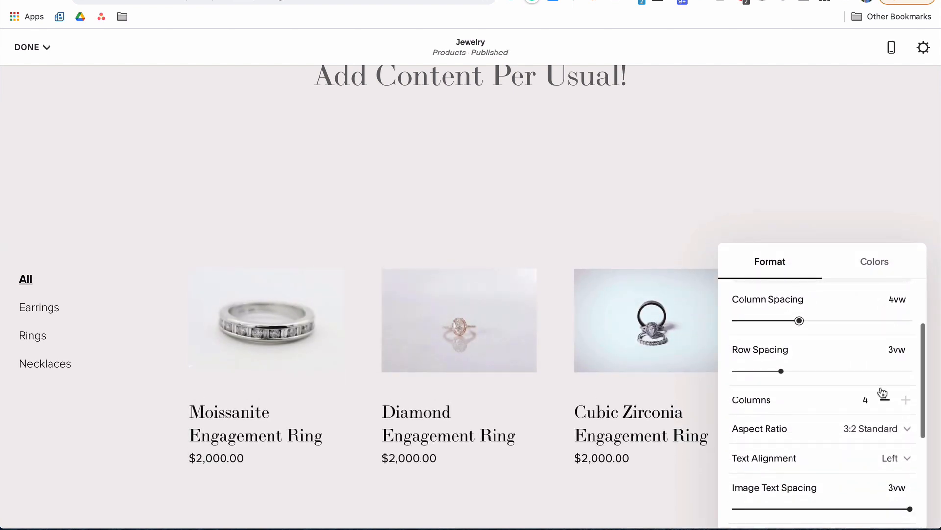
left_click(886, 400)
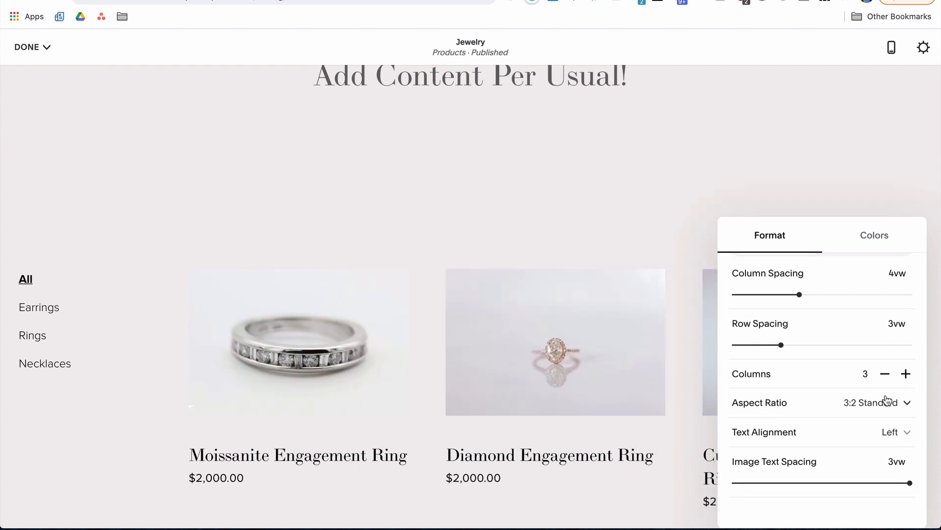
Set the product images' aspect ratio to 1:1 Square and the product text alignment to Right.
left_click(759, 407)
left_click(763, 421)
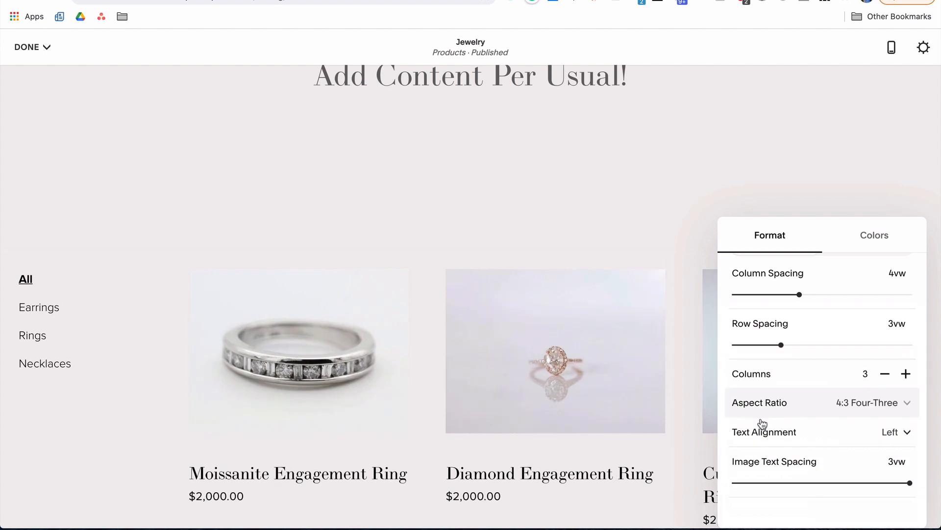
left_click(763, 401)
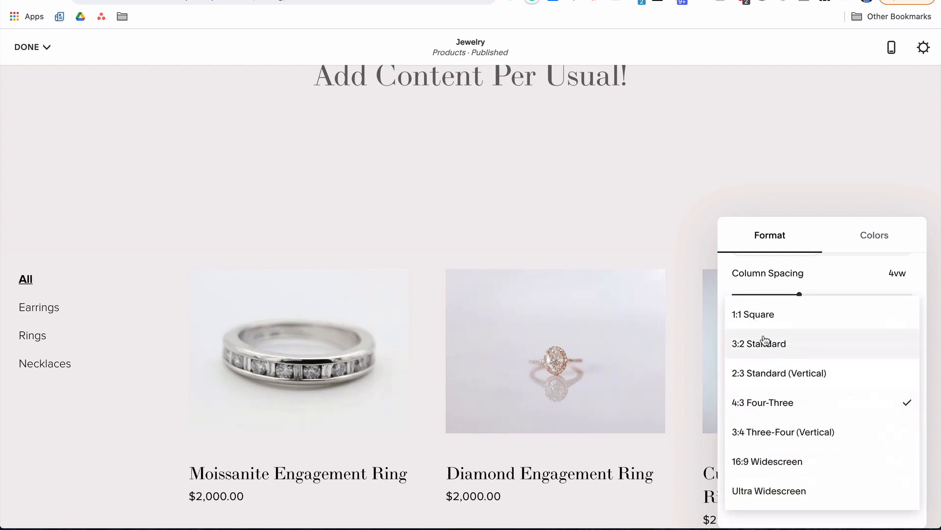
left_click(763, 324)
scroll(664, 376, "down", 3)
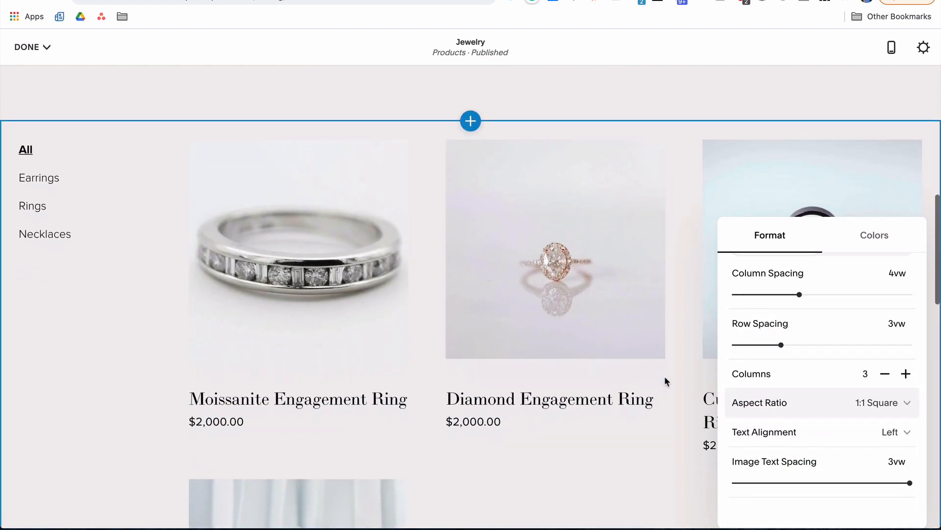
left_click(752, 431)
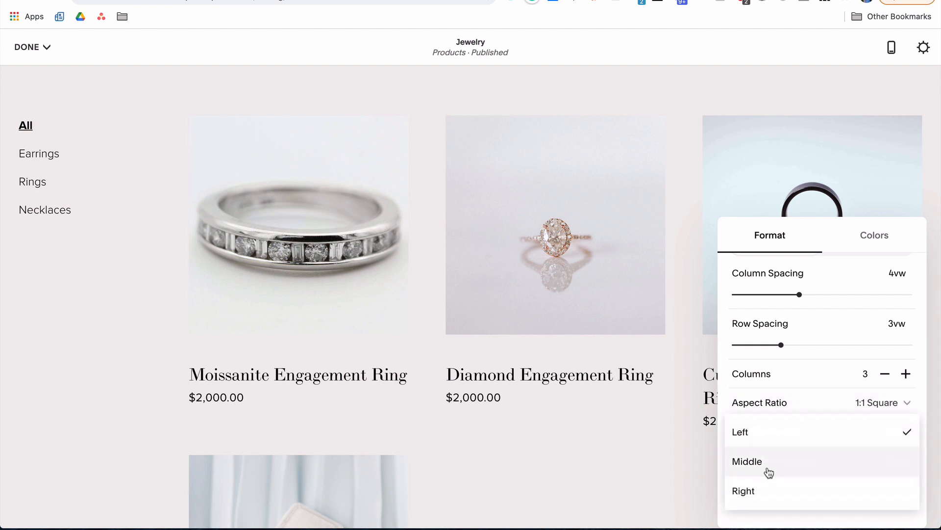
left_click(765, 492)
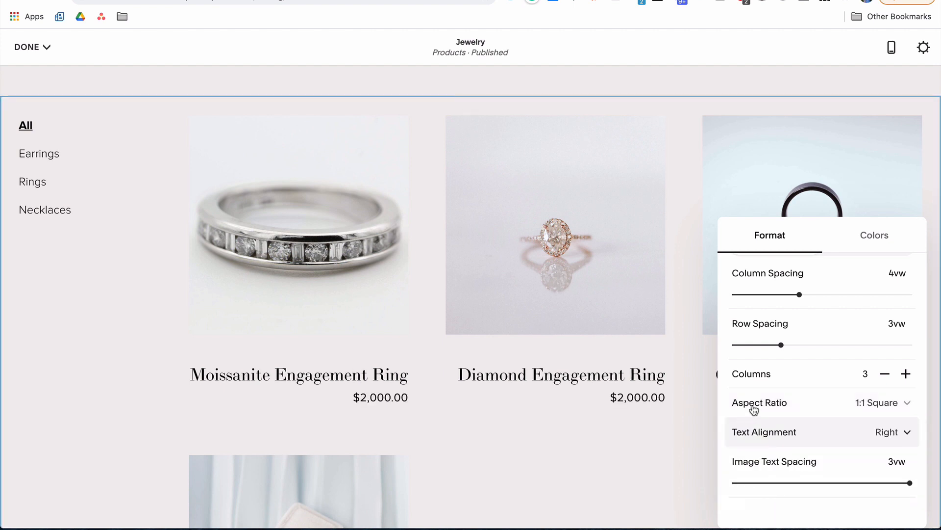
Try hiding the product prices, restoring the Show option.
scroll(761, 399, "down", 5)
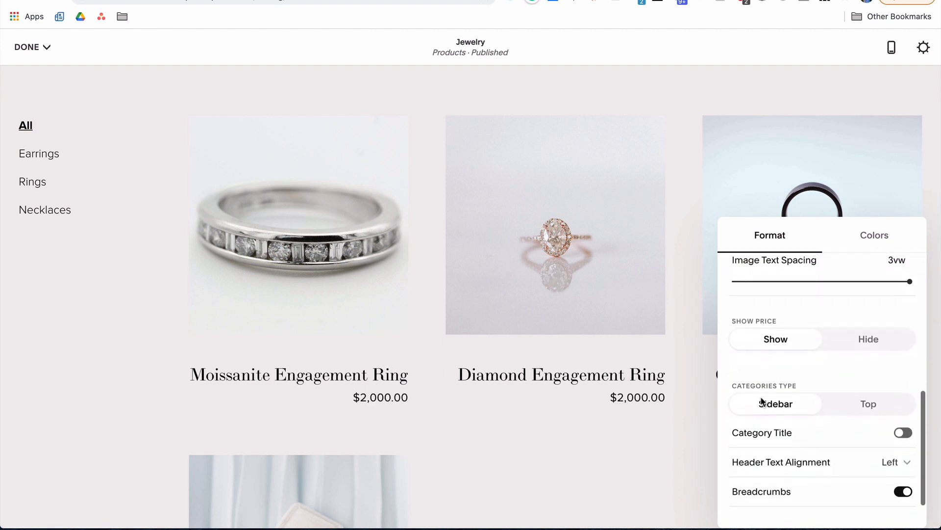
left_click(850, 347)
left_click(793, 343)
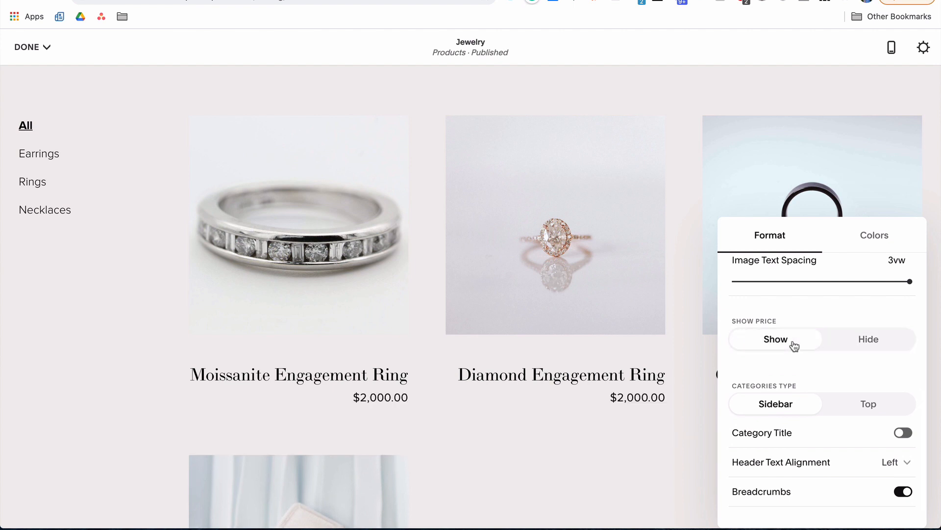
Try the Top categories type and the category title, returning to Sidebar with the title switched off.
left_click(846, 405)
left_click(793, 405)
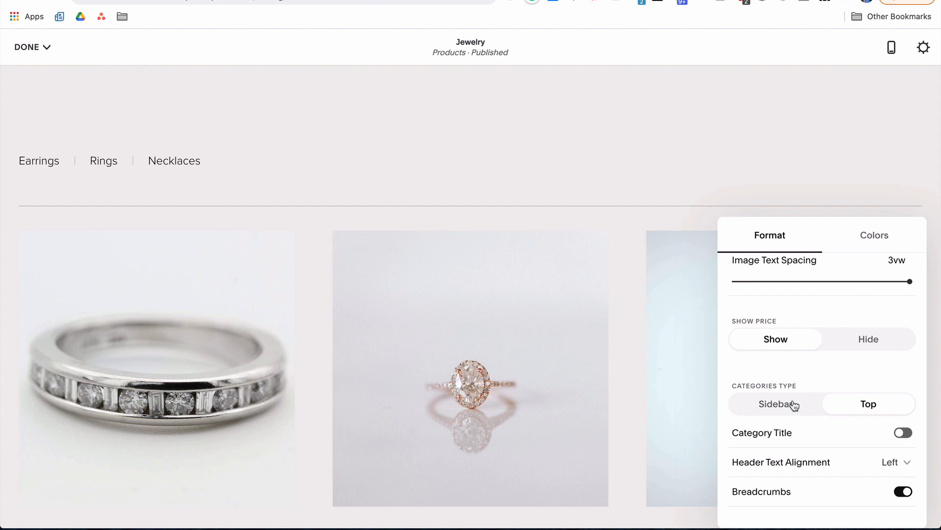
left_click(904, 434)
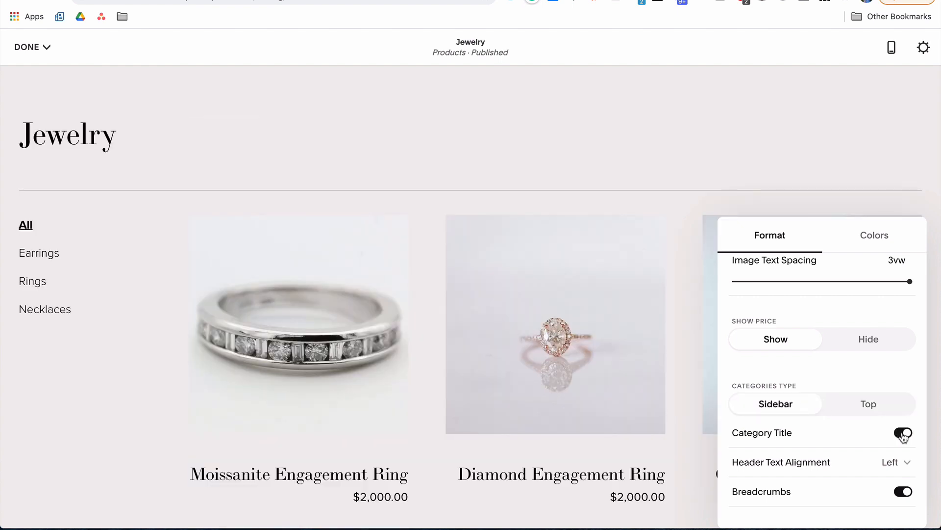
left_click(903, 434)
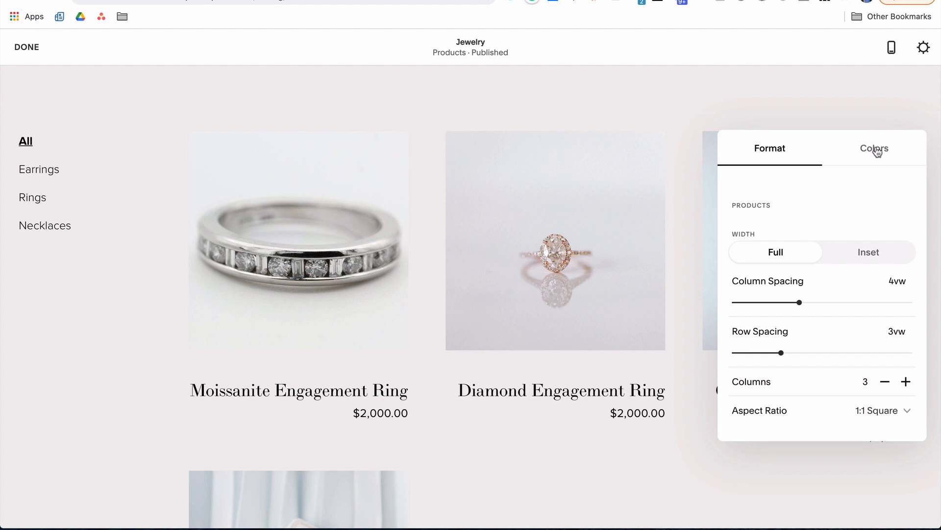
Try the White Minimal and Dark Minimal color themes on the products section and settle on Light Bold.
left_click(877, 152)
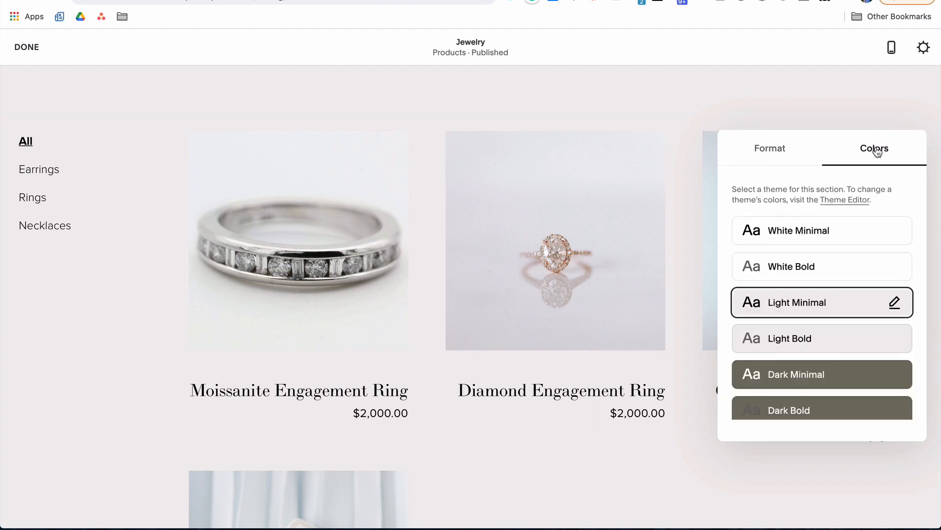
left_click(838, 238)
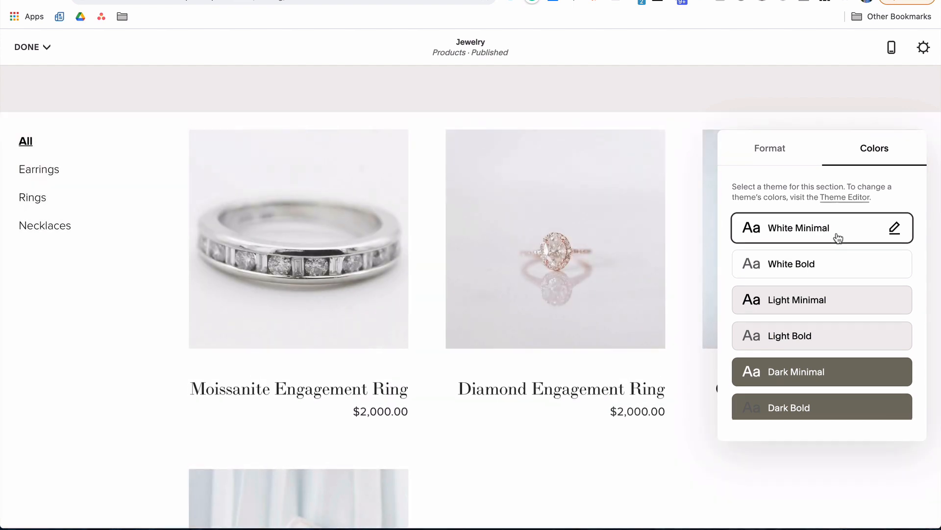
scroll(839, 238, "down", 2)
left_click(834, 287)
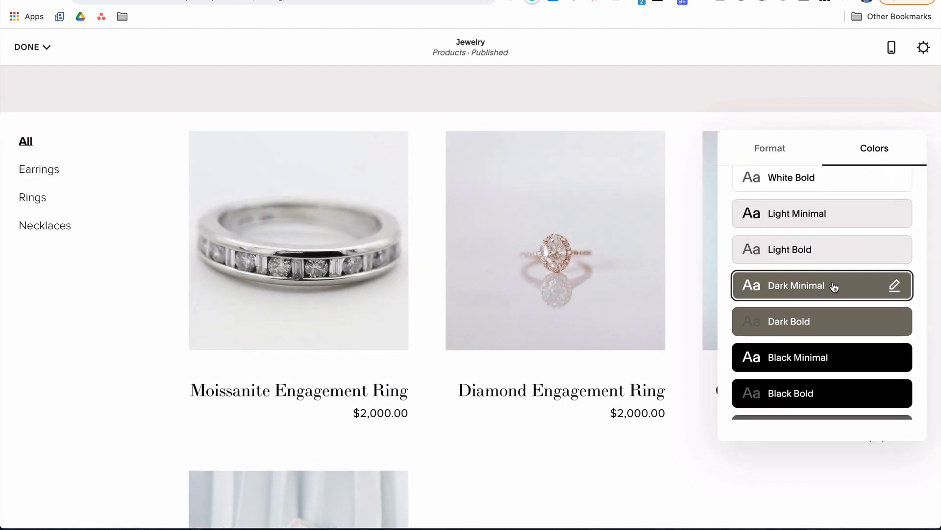
scroll(834, 287, "down", 2)
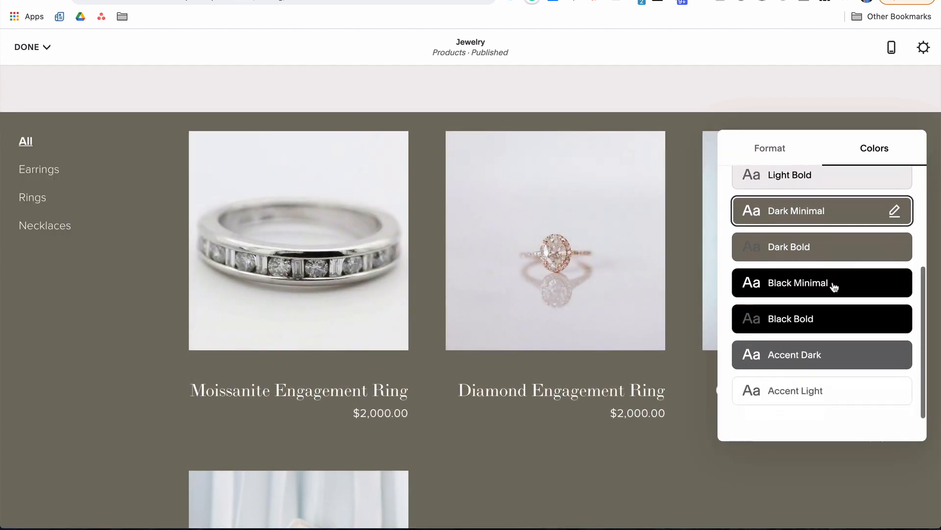
scroll(834, 286, "up", 3)
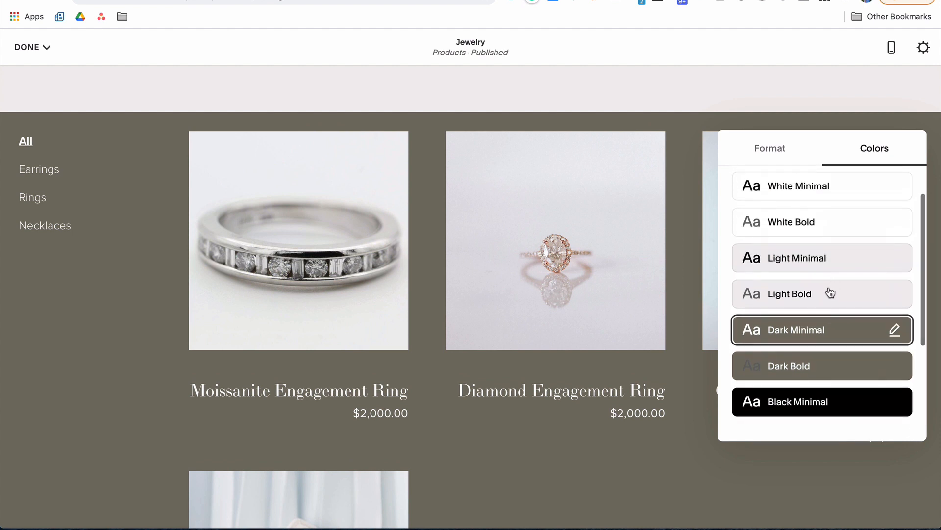
left_click(831, 293)
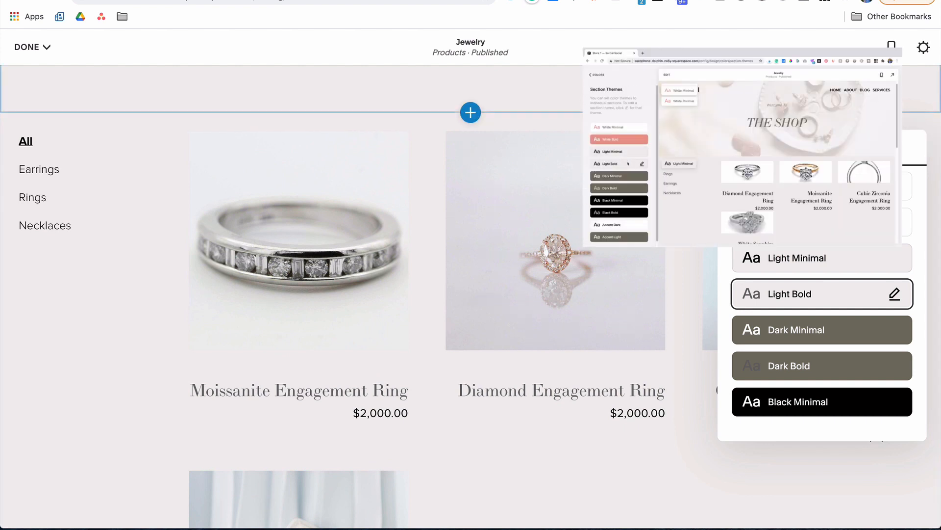
left_click(691, 89)
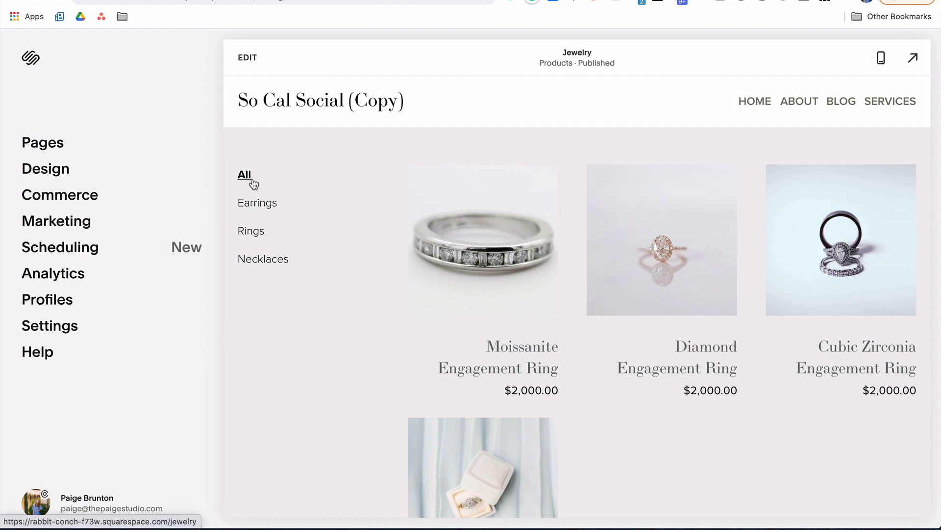
Open the Jewelry store page's settings and examine how its categories and subcategories are organized.
left_click(59, 144)
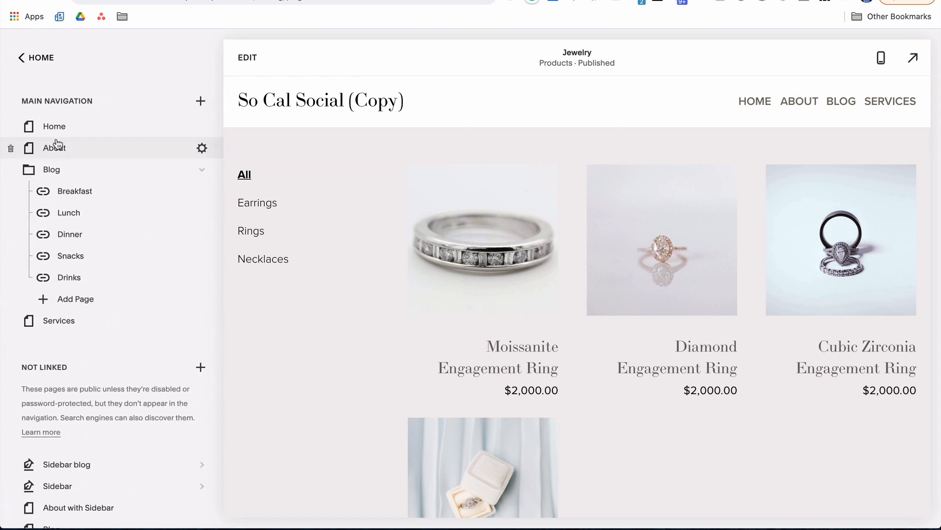
scroll(84, 271, "down", 8)
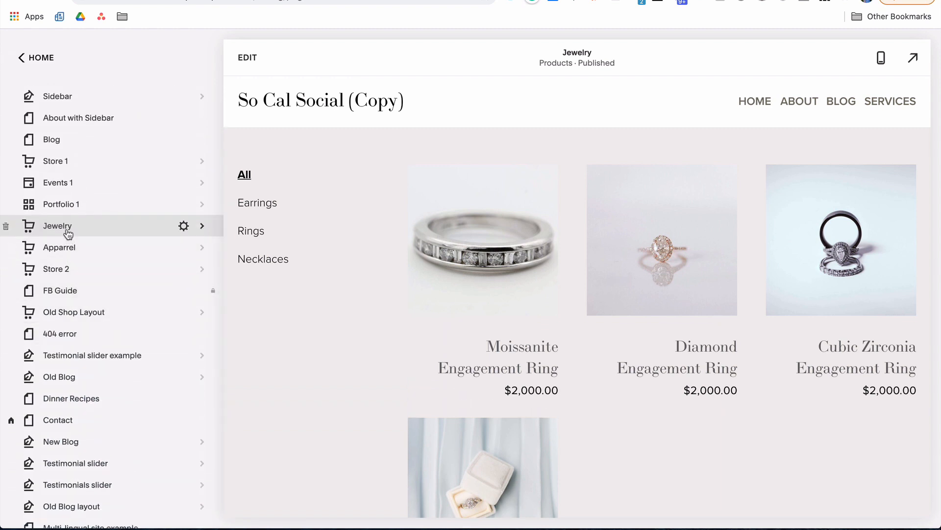
left_click(67, 232)
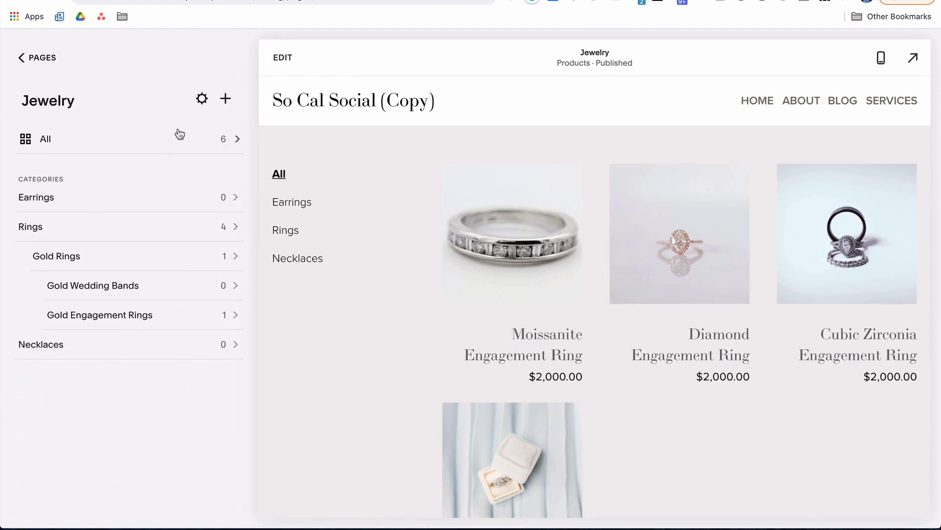
left_click(202, 101)
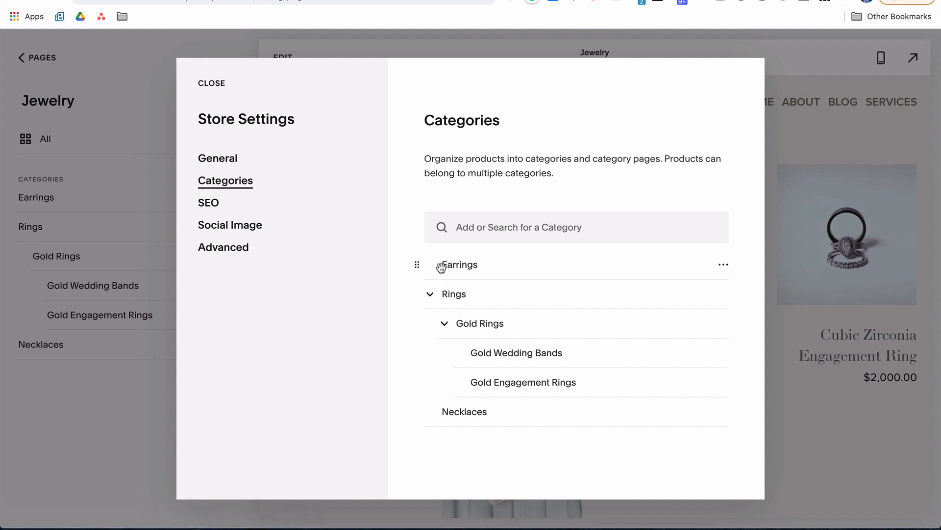
mouse_move(441, 265)
left_mouse_down()
mouse_move(443, 378)
mouse_move(446, 261)
left_mouse_up()
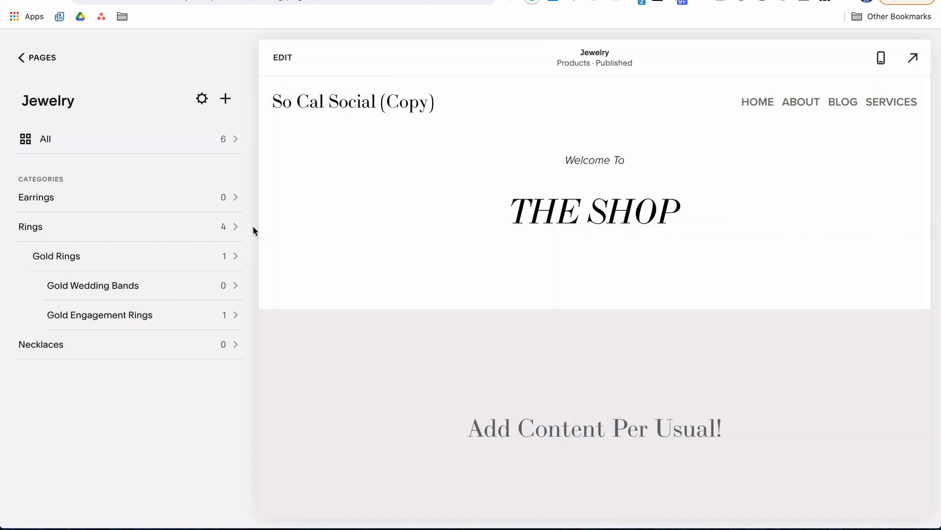
Open the Rings category and look over its product list, including the Diamond Engagement Ring's available actions.
left_click(126, 234)
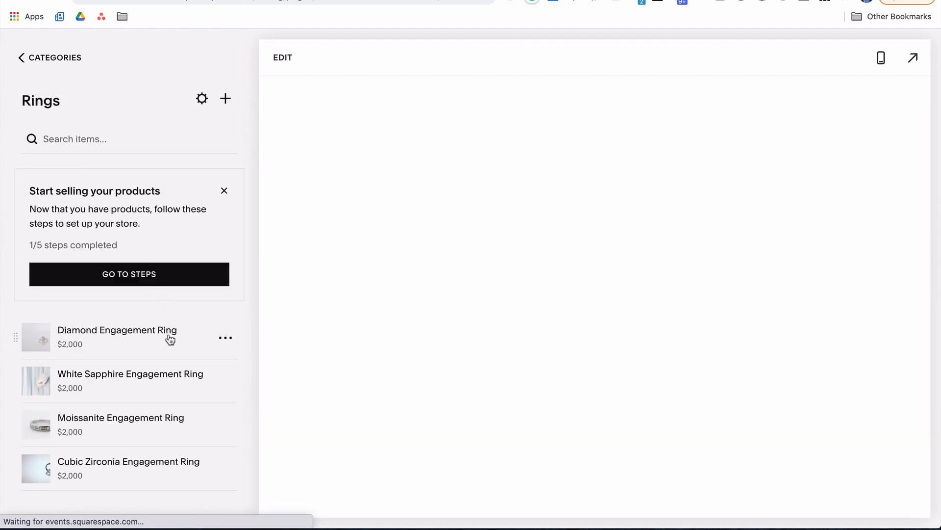
mouse_move(15, 341)
left_mouse_down()
mouse_move(13, 461)
mouse_move(23, 342)
left_mouse_up()
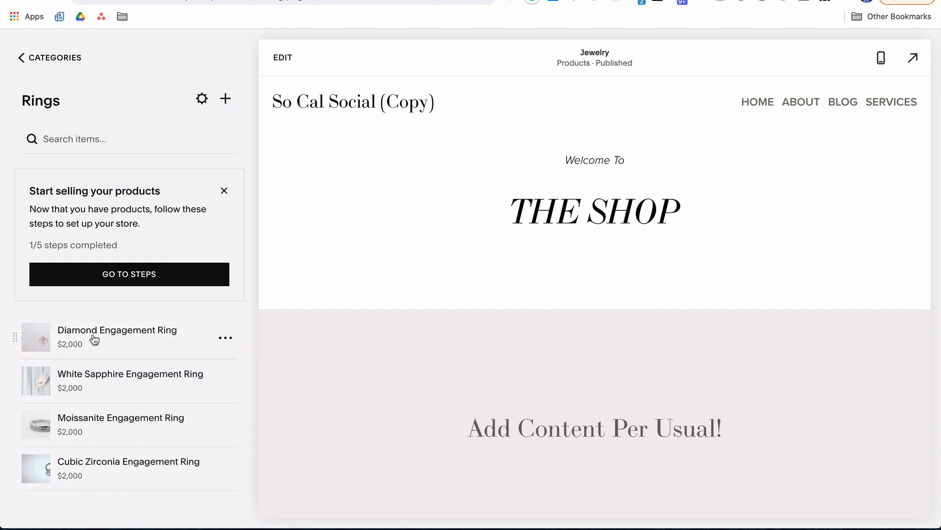
left_click(225, 338)
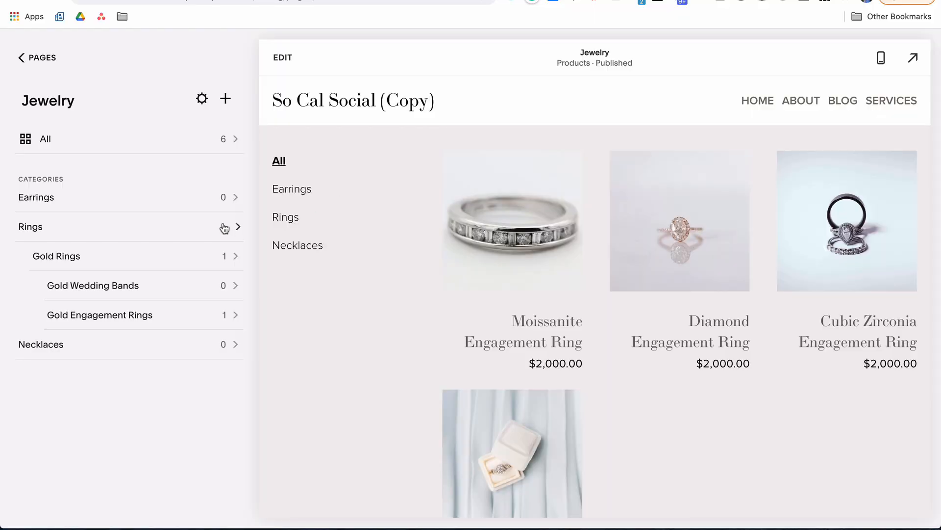
Open the Diamond Engagement Ring page from the Rings category and examine its photos, purchase options, product details and warranty text.
left_click(223, 225)
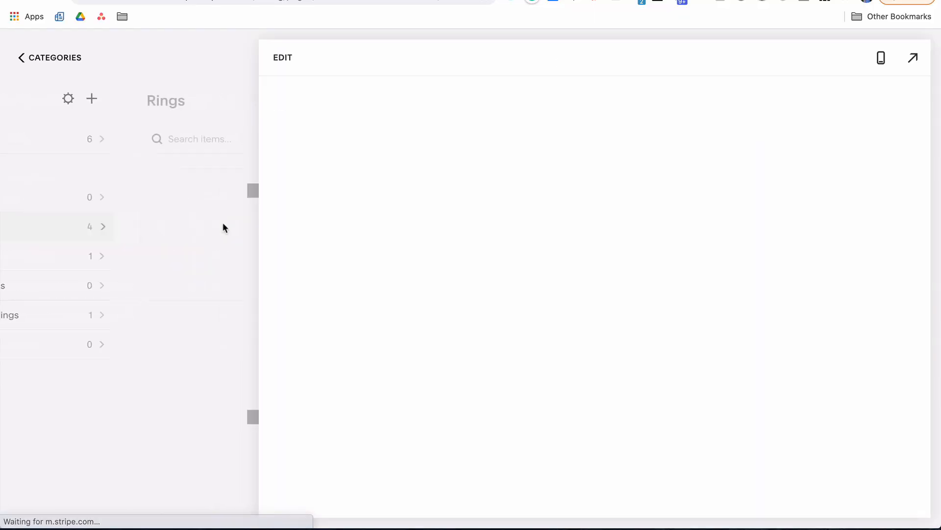
scroll(426, 341, "down", 6)
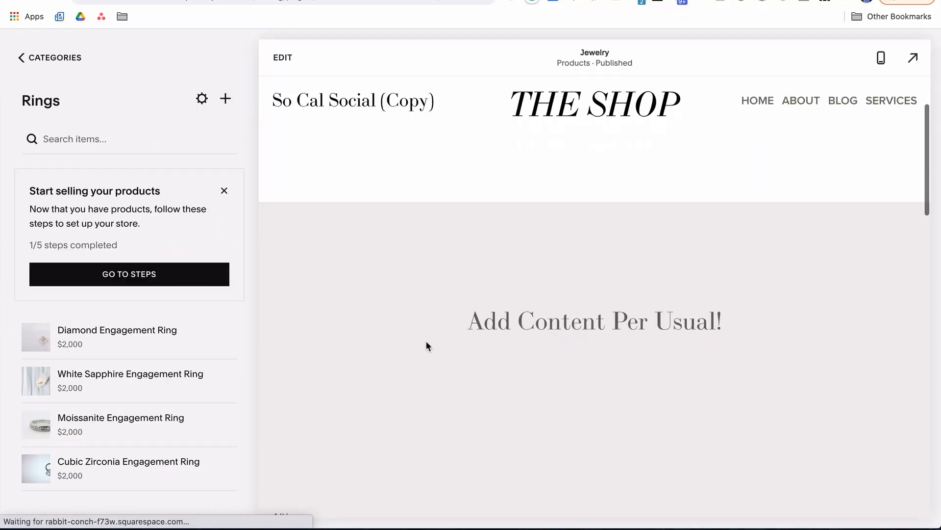
scroll(425, 342, "down", 3)
left_click(459, 342)
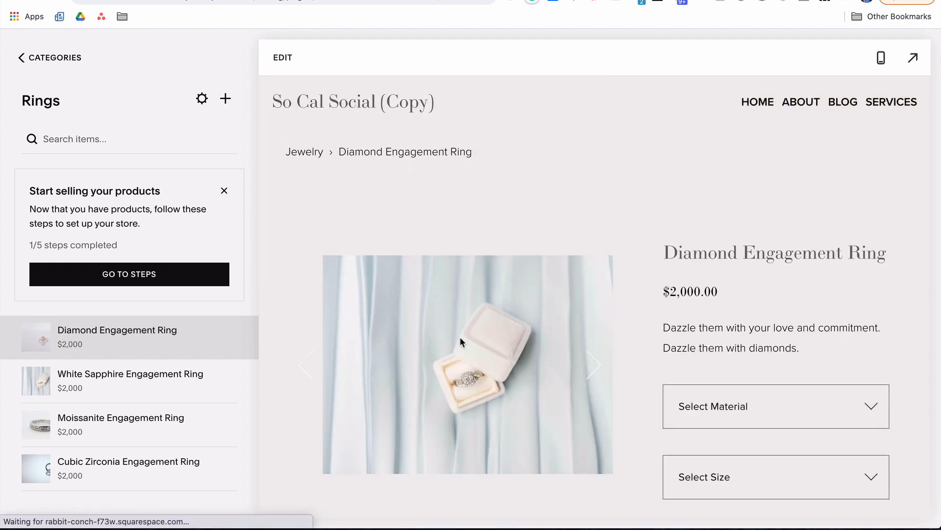
scroll(460, 337, "down", 5)
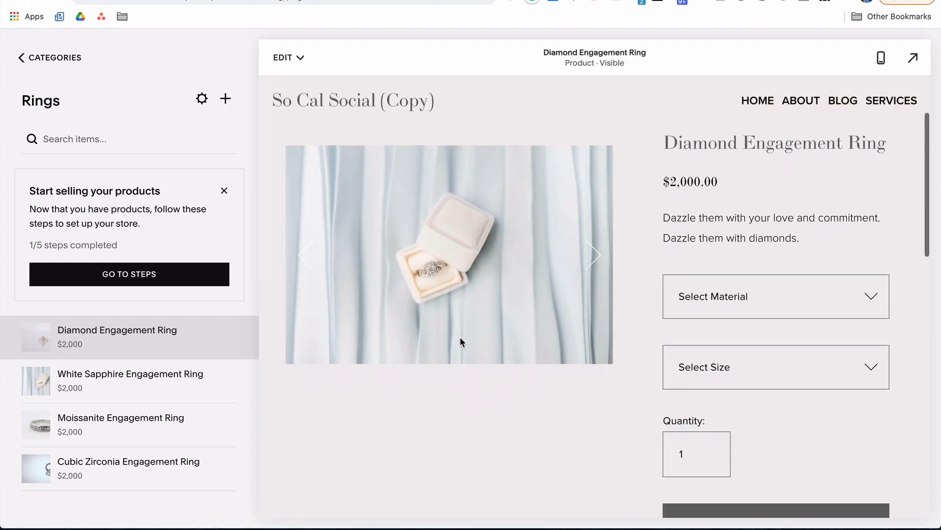
scroll(460, 337, "down", 10)
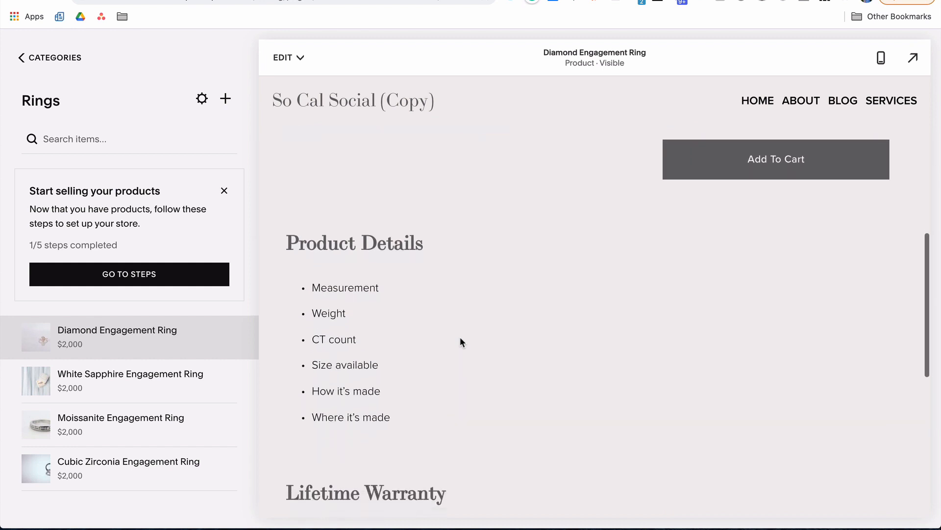
scroll(460, 336, "down", 2)
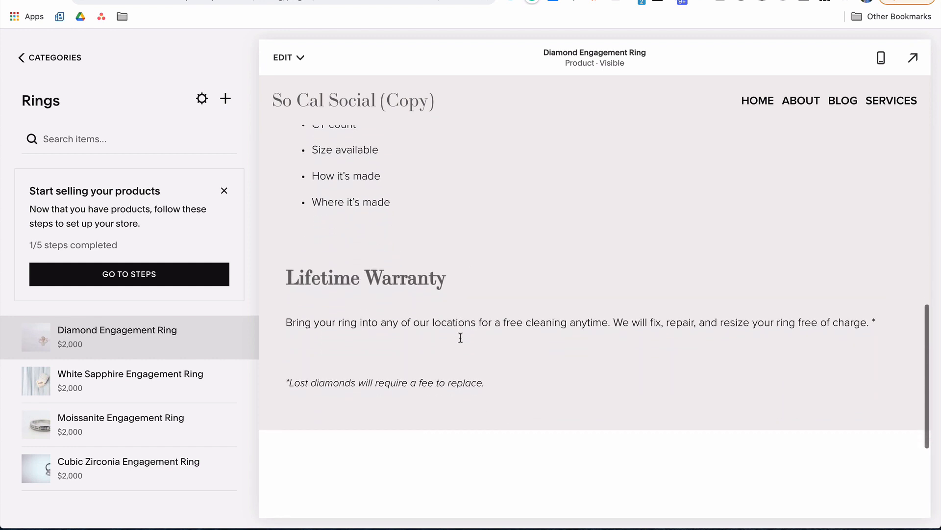
Edit the Diamond Engagement Ring page's design, setting the width to Inset and the image aspect ratio to 1:1 Square.
left_click(289, 59)
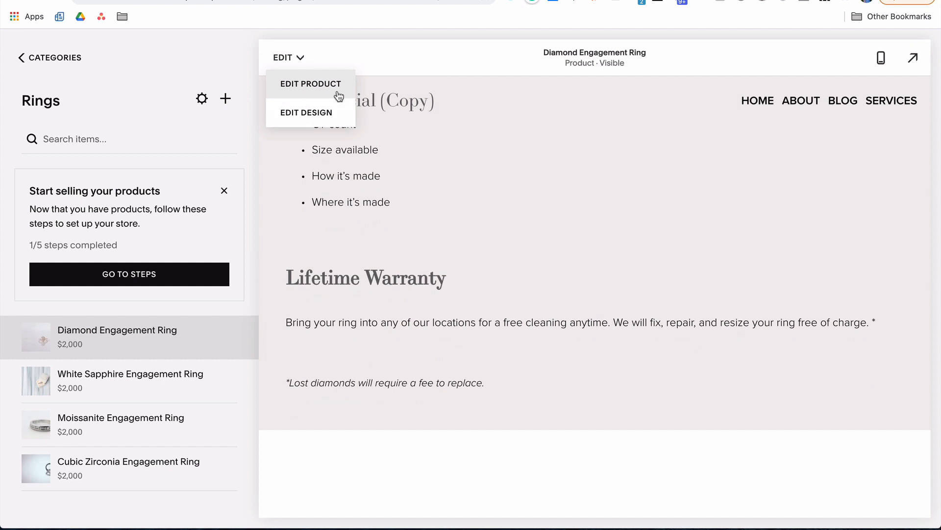
left_click(497, 175)
left_click(289, 58)
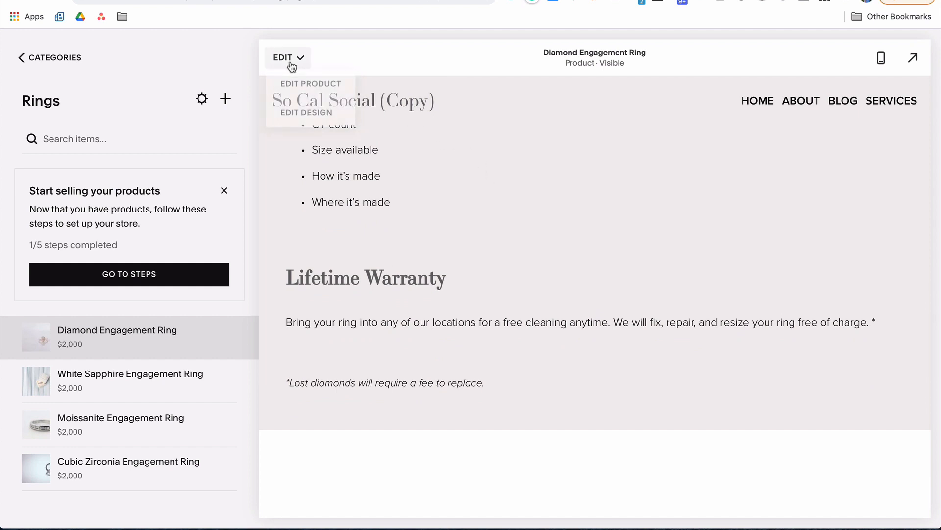
left_click(297, 114)
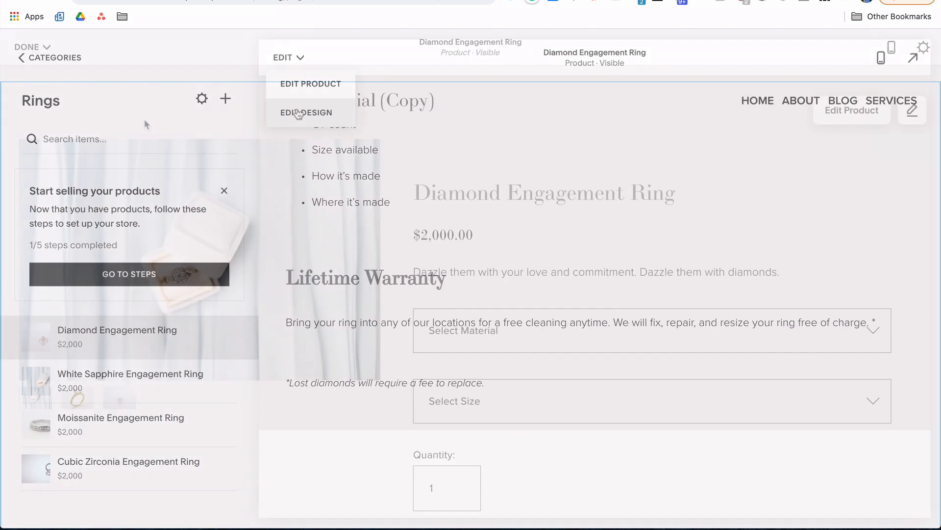
left_click(912, 116)
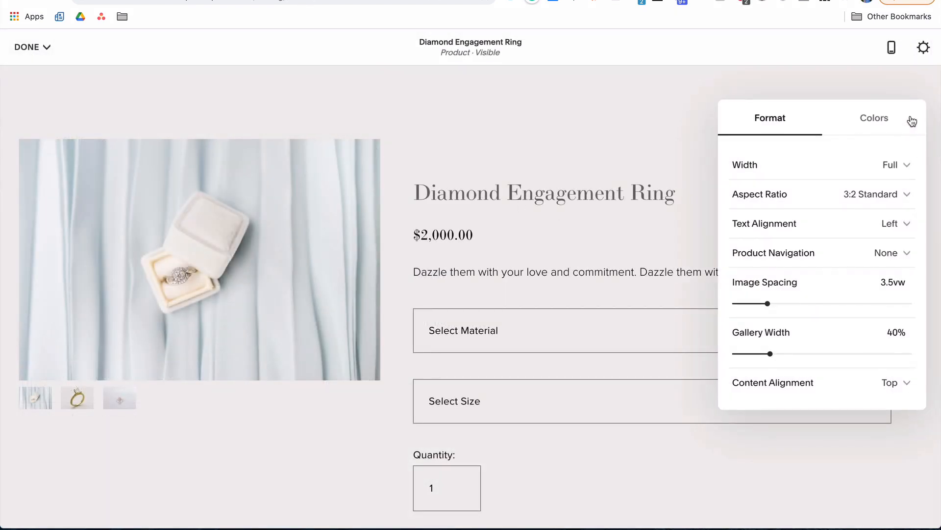
left_click(881, 165)
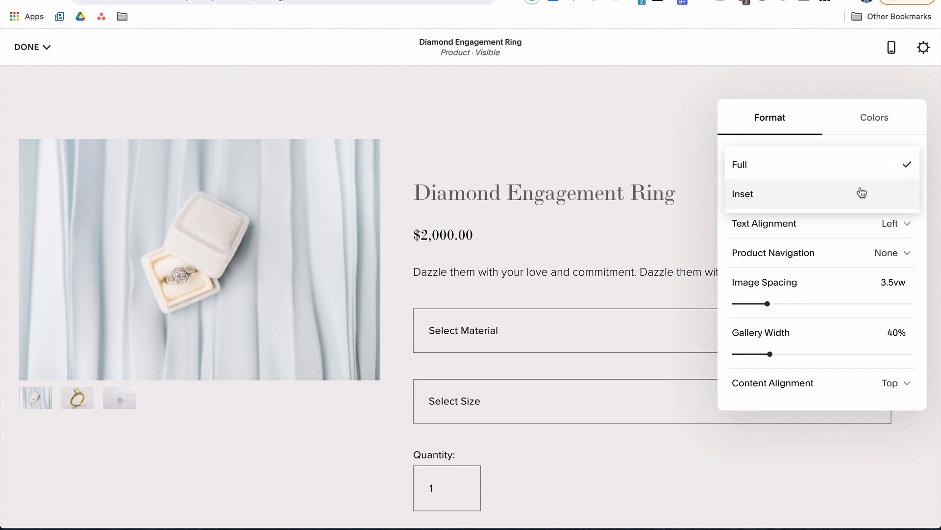
left_click(862, 194)
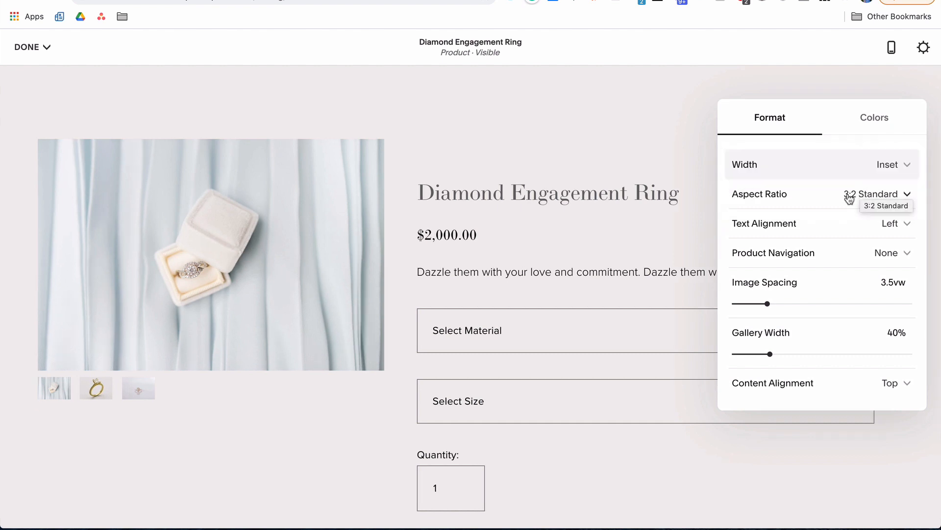
left_click(850, 196)
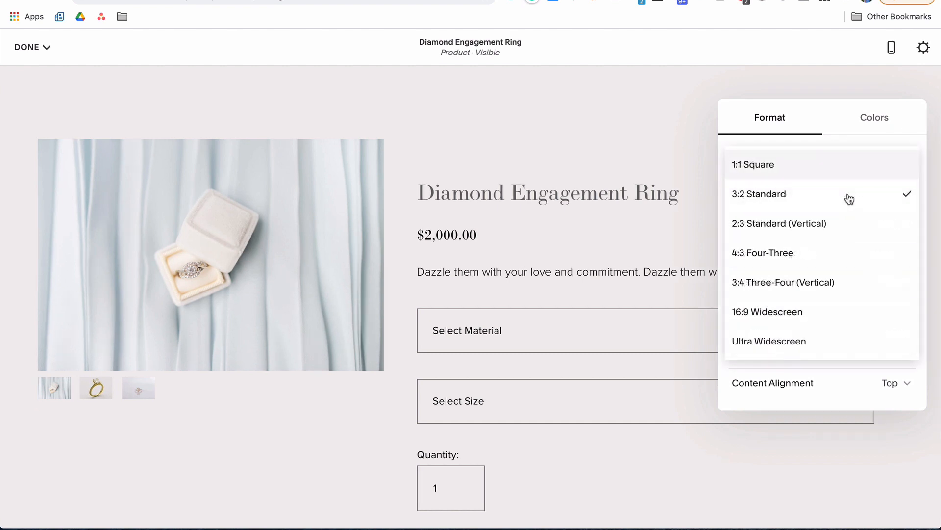
left_click(800, 166)
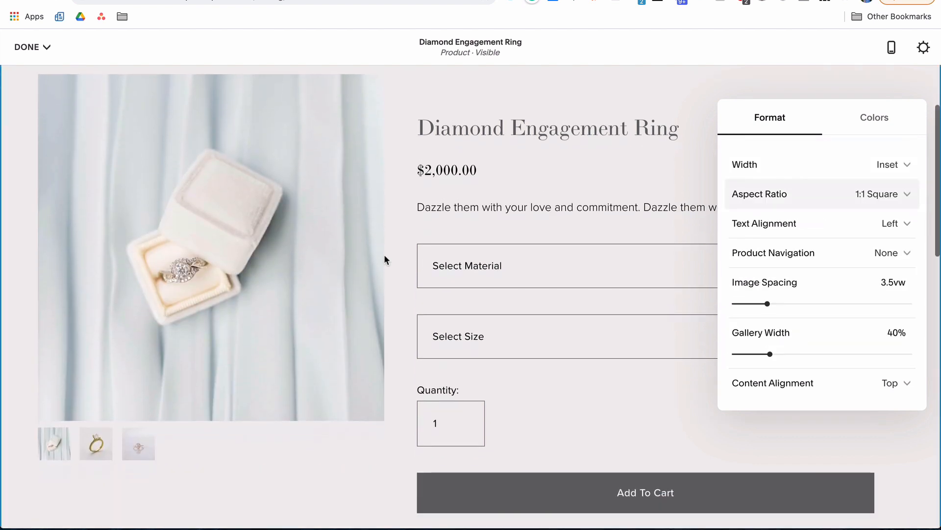
Try the Center text alignment on the product page, restoring the Left alignment.
left_click(811, 232)
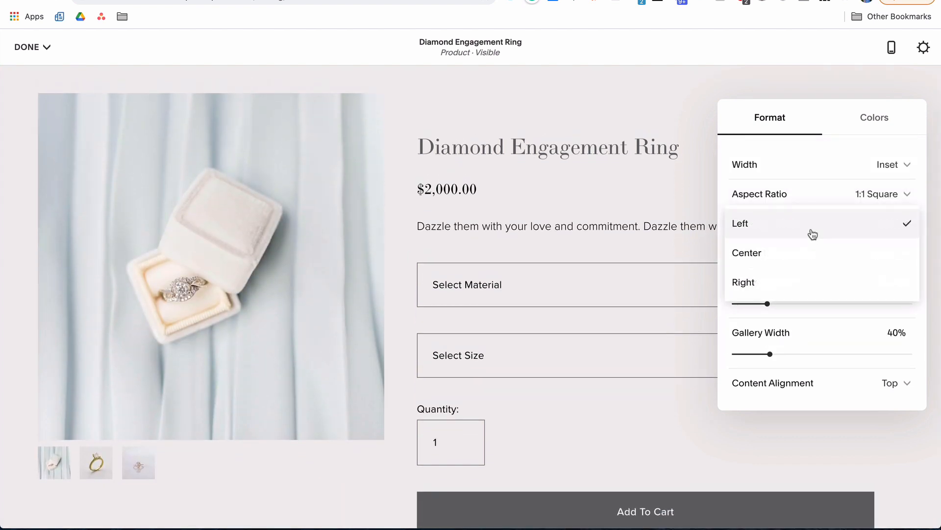
left_click(804, 254)
left_click(792, 234)
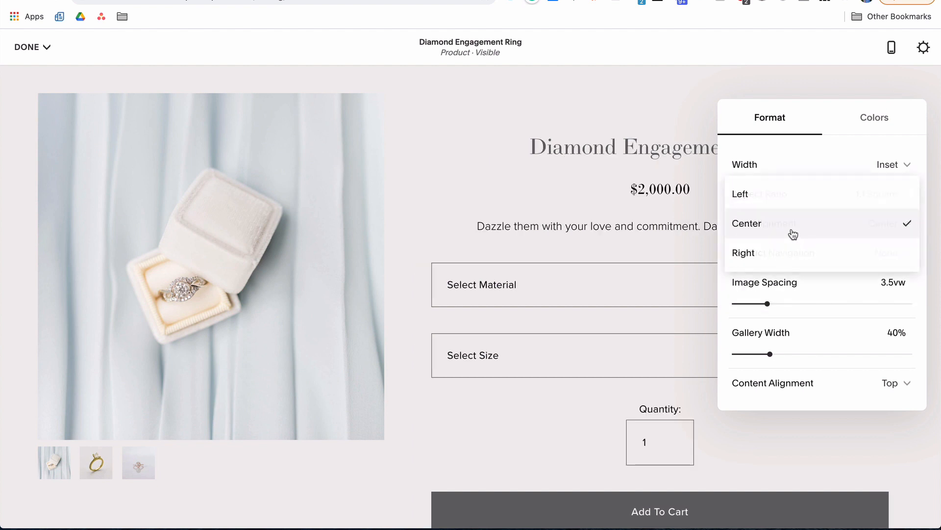
left_click(783, 205)
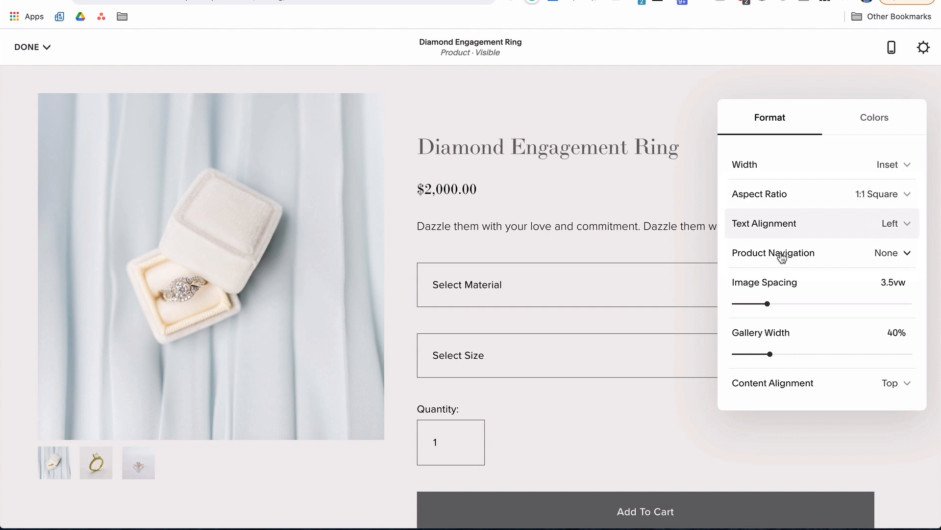
Set the product page's navigation to Breadcrumbs.
scroll(539, 235, "up", 3)
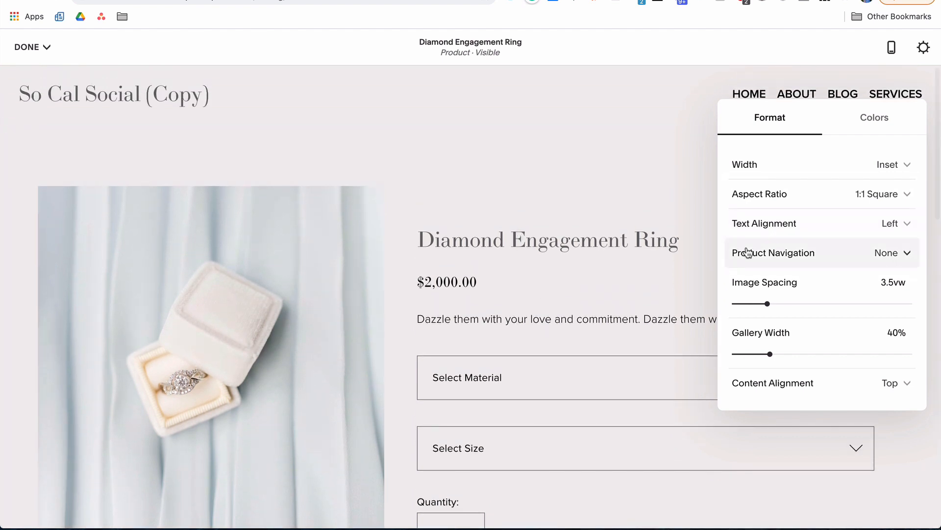
left_click(748, 252)
left_click(759, 235)
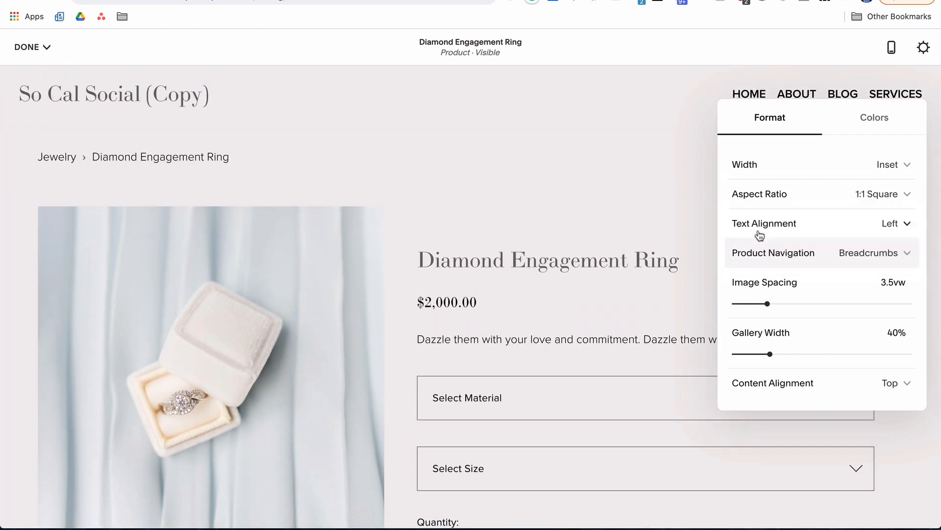
Set the product page's image spacing to 2.8vw and its gallery width to 36%.
scroll(744, 281, "down", 1)
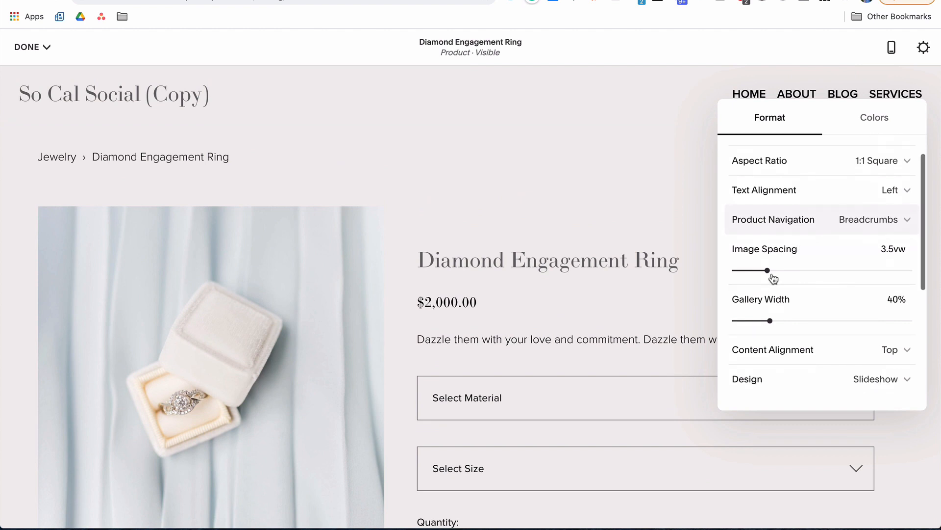
left_click_drag(761, 271, 753, 270)
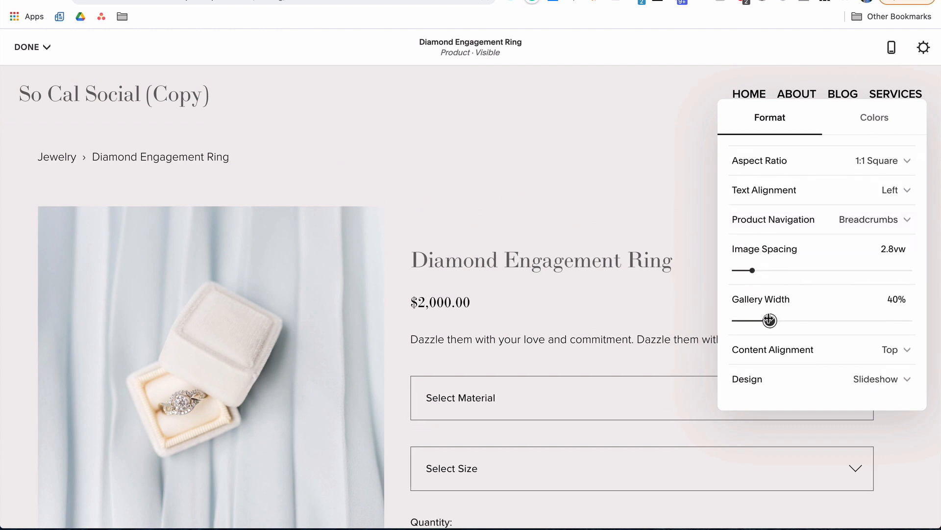
left_click_drag(774, 319, 756, 320)
Set the product gallery's design to Stacked and explore the Gallery Placement options.
scroll(797, 322, "down", 3)
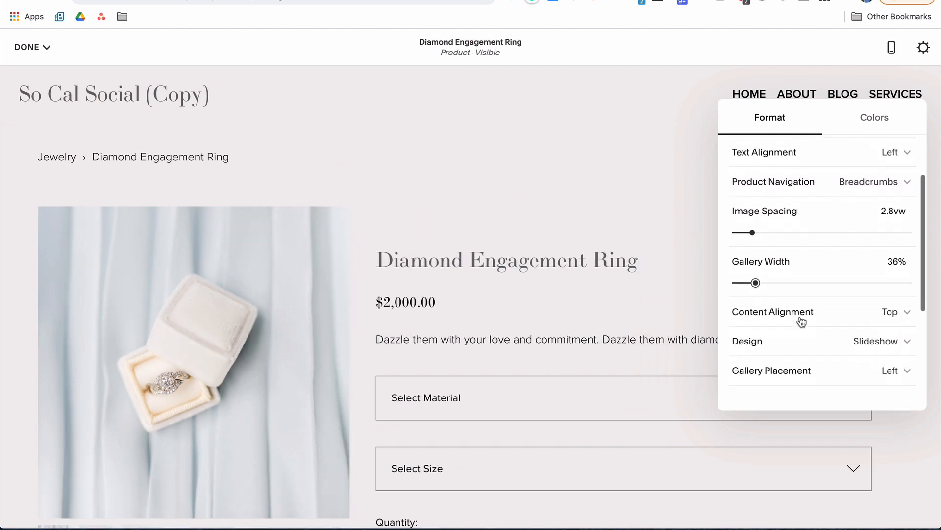
left_click(790, 289)
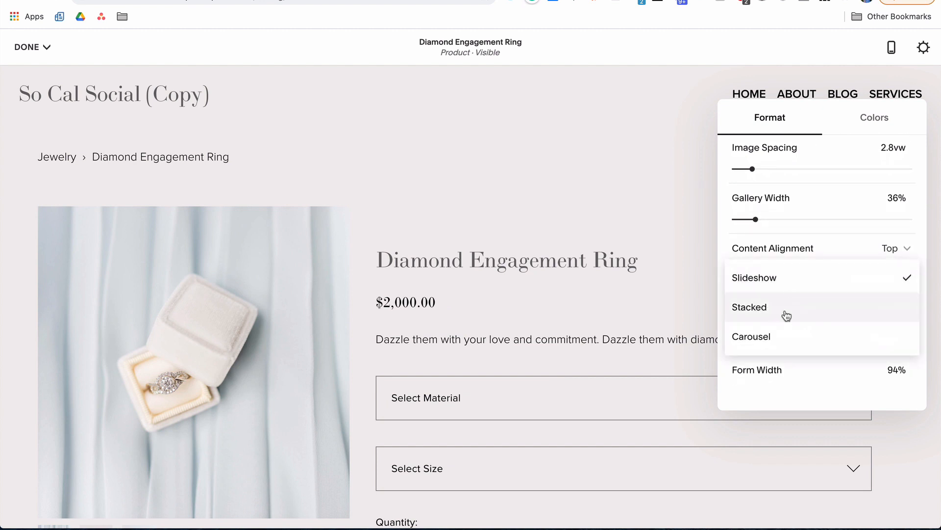
left_click(782, 317)
scroll(354, 345, "down", 3)
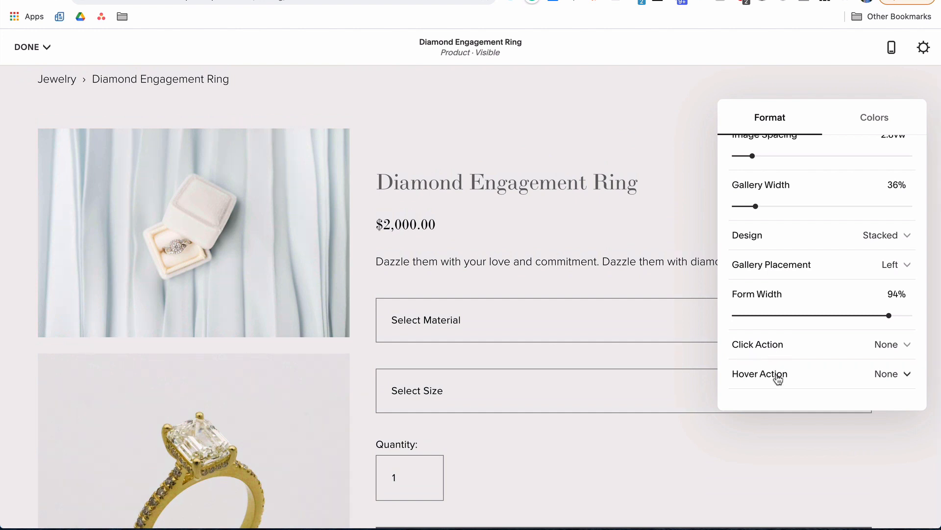
left_click(866, 267)
left_click(859, 291)
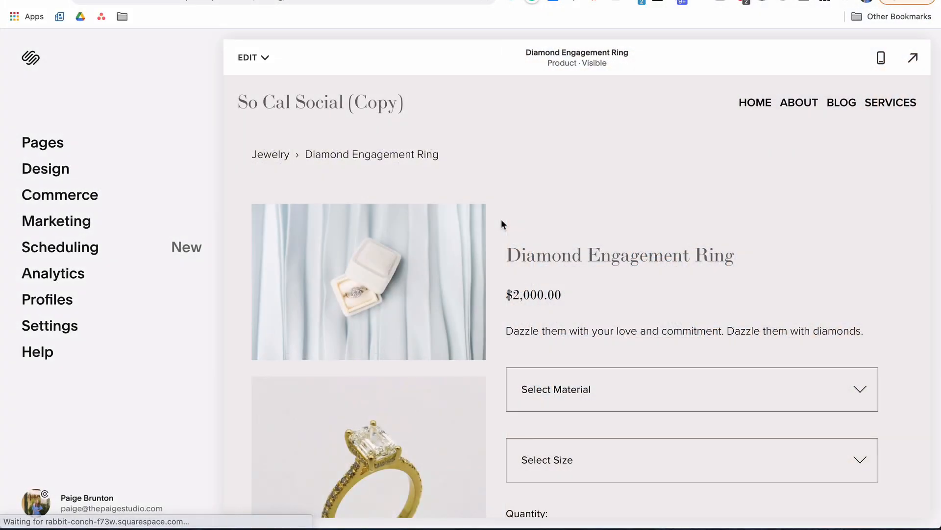
In the site's font style assignments, switch the product detail page's Item Title style to Custom.
left_click(55, 167)
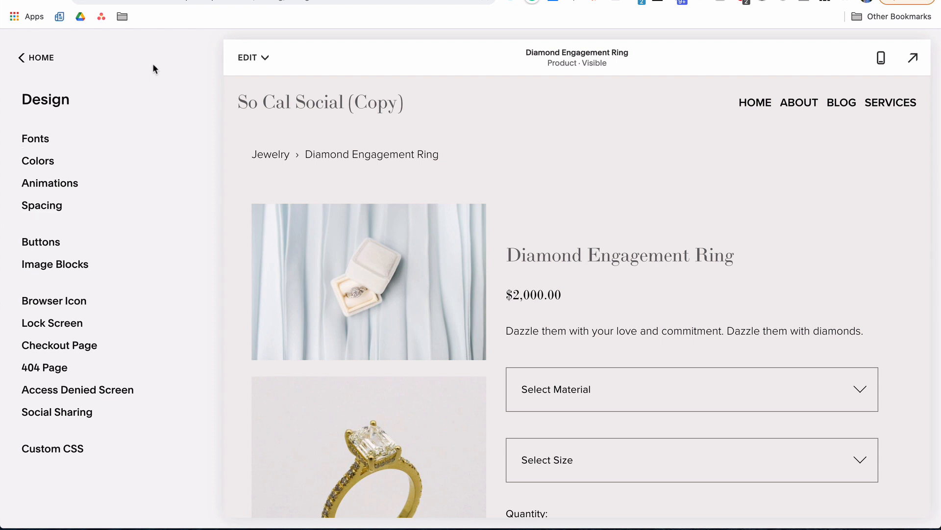
left_click(41, 151)
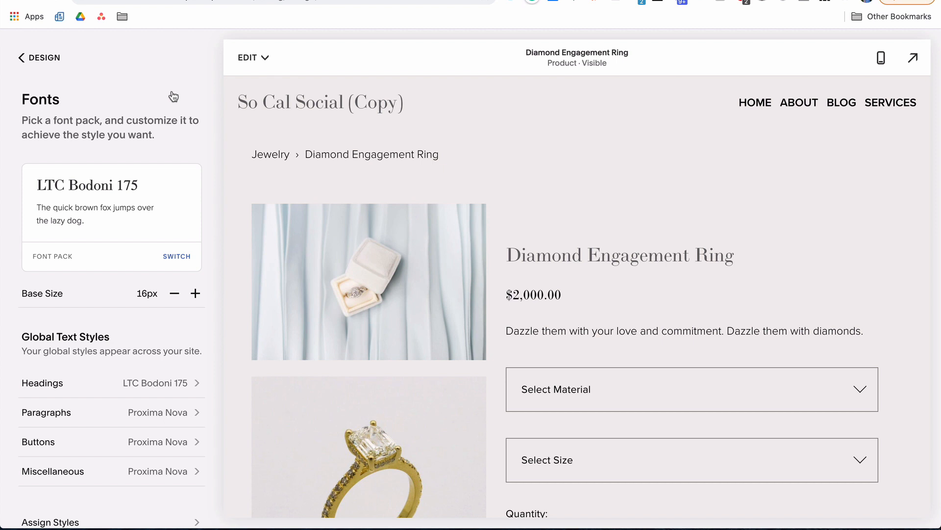
scroll(173, 97, "down", 4)
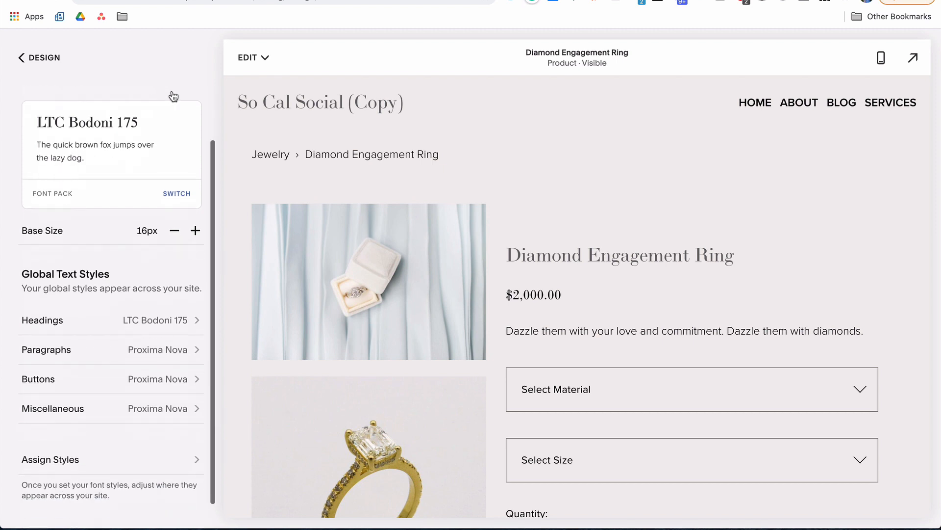
left_click(153, 434)
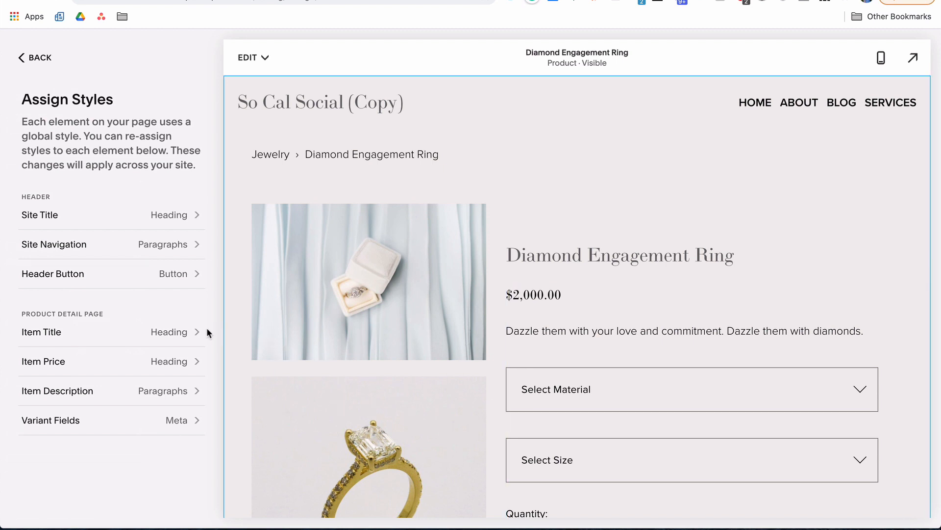
left_click(173, 333)
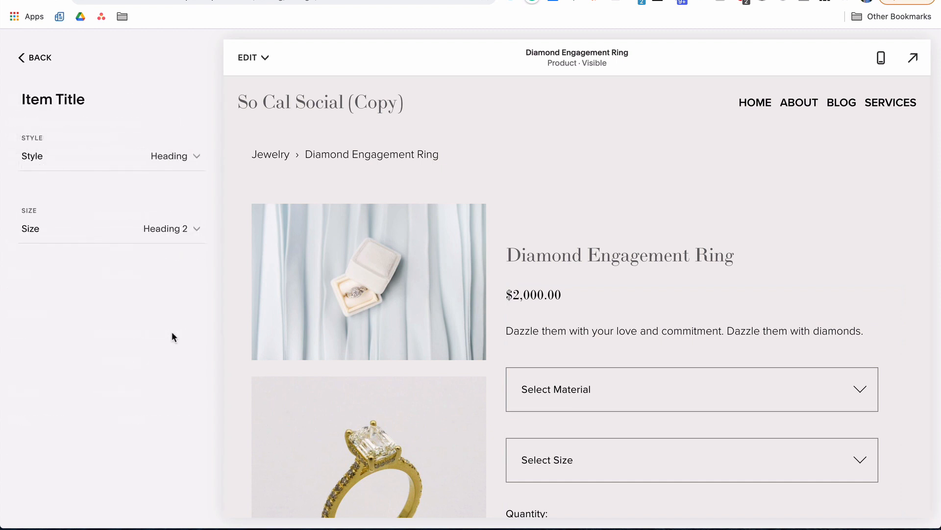
left_click(173, 158)
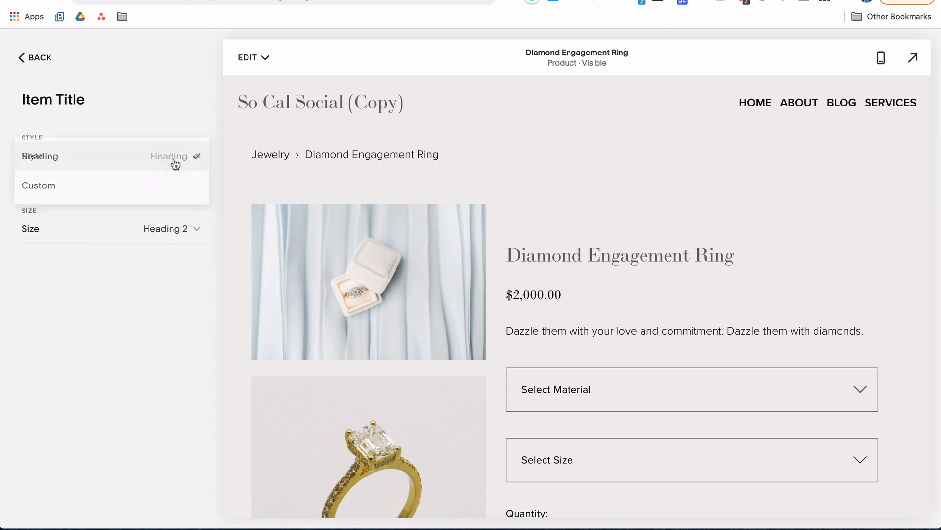
left_click(159, 190)
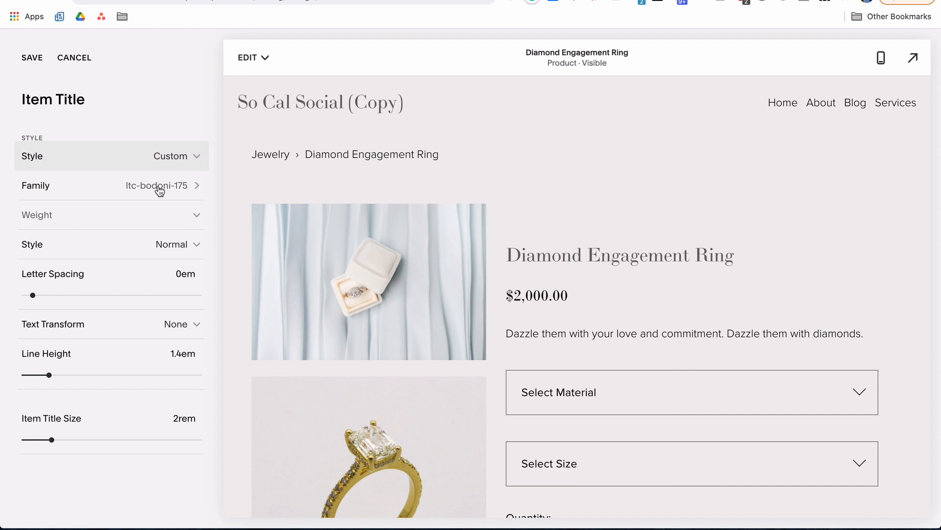
Discard the Item Title font style changes and return to the site's Design options.
left_click(84, 59)
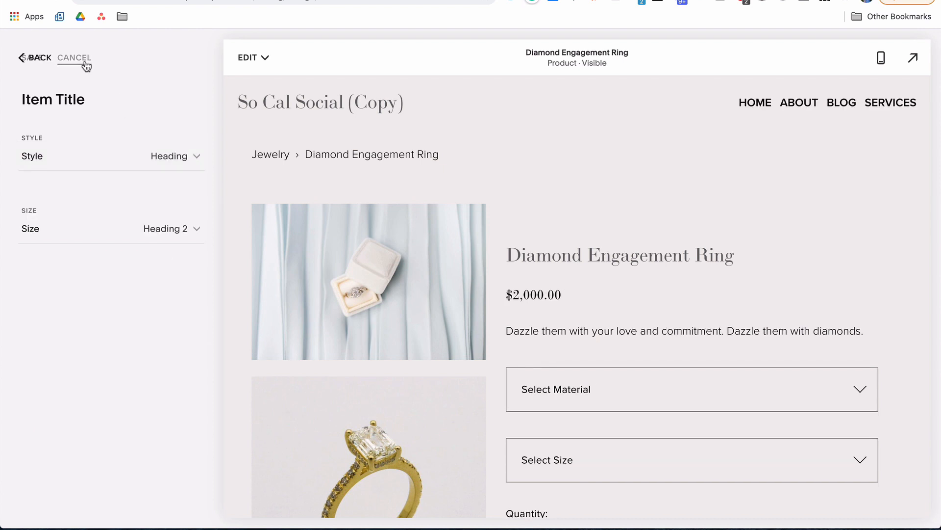
left_click(40, 58)
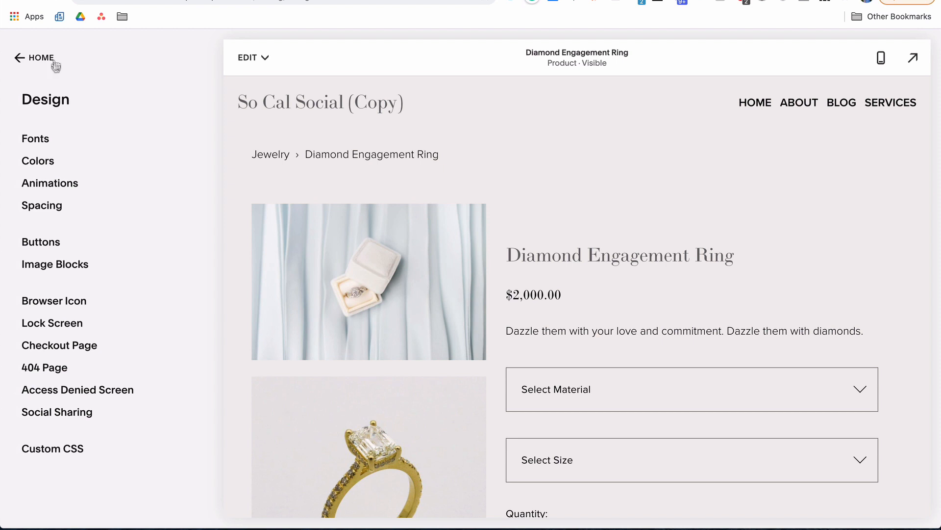
Examine the Light Bold section theme's colors, the product detail page's title color options and the section themes down the product page.
left_click(46, 165)
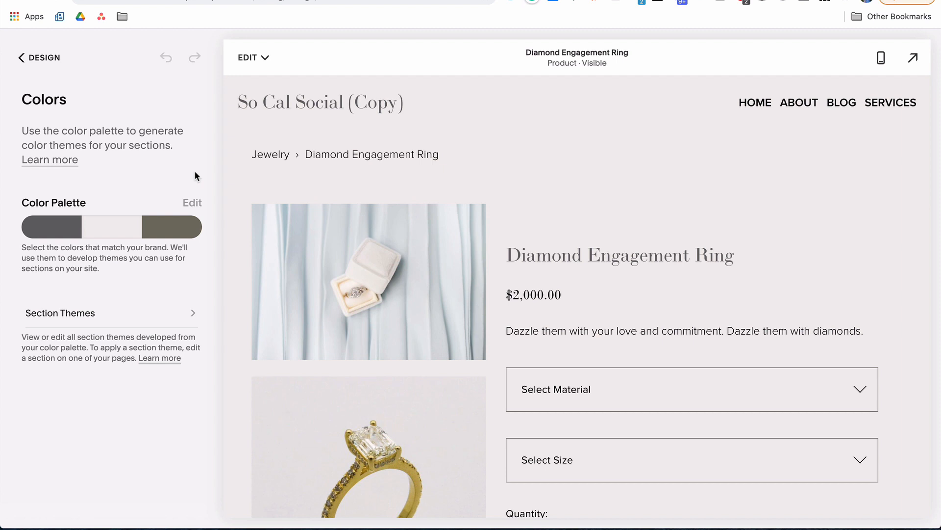
left_click(194, 314)
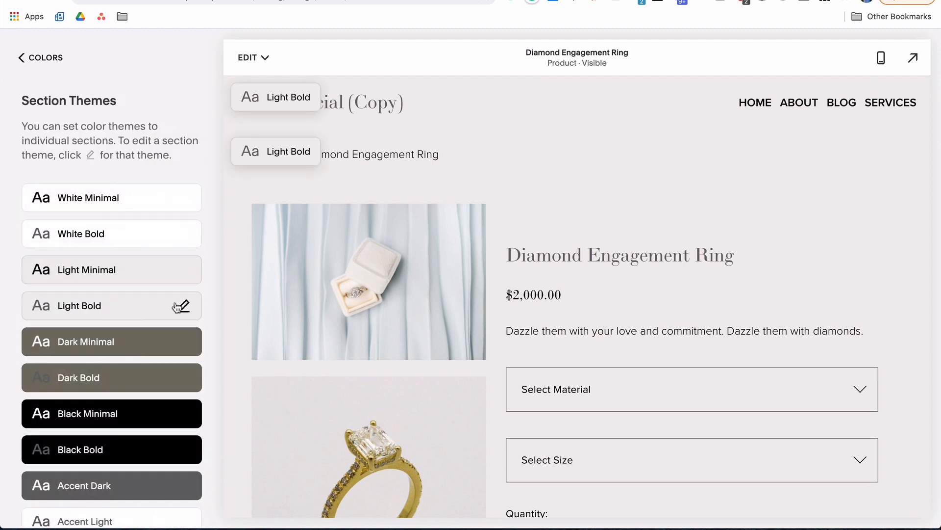
left_click(179, 306)
scroll(163, 279, "down", 3)
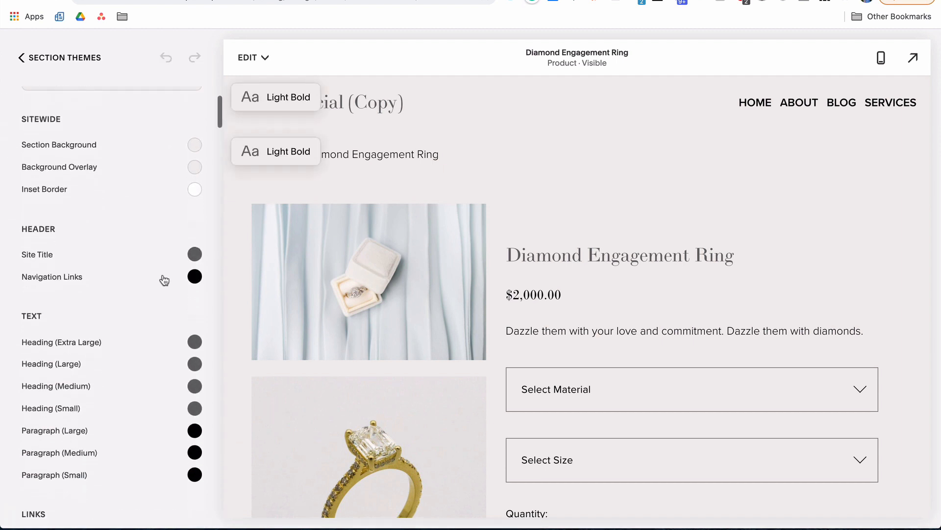
scroll(164, 280, "down", 10)
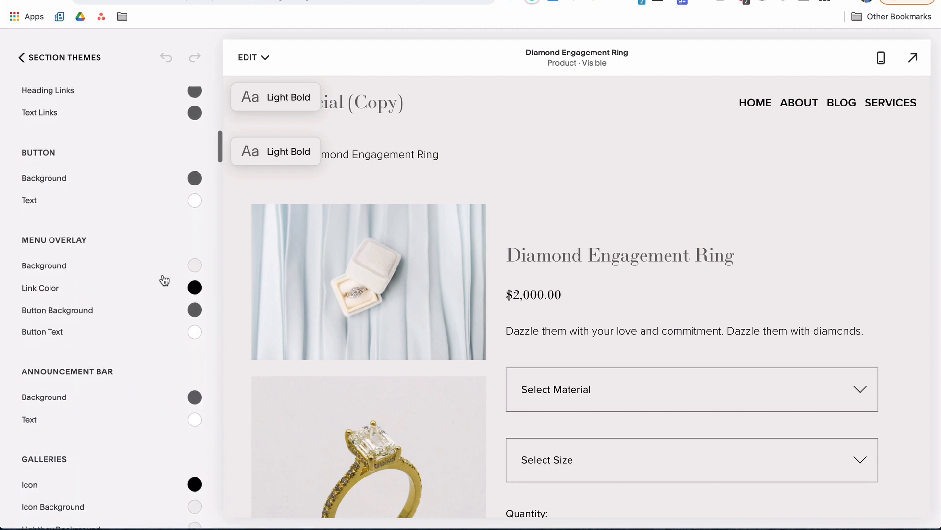
left_click(573, 257)
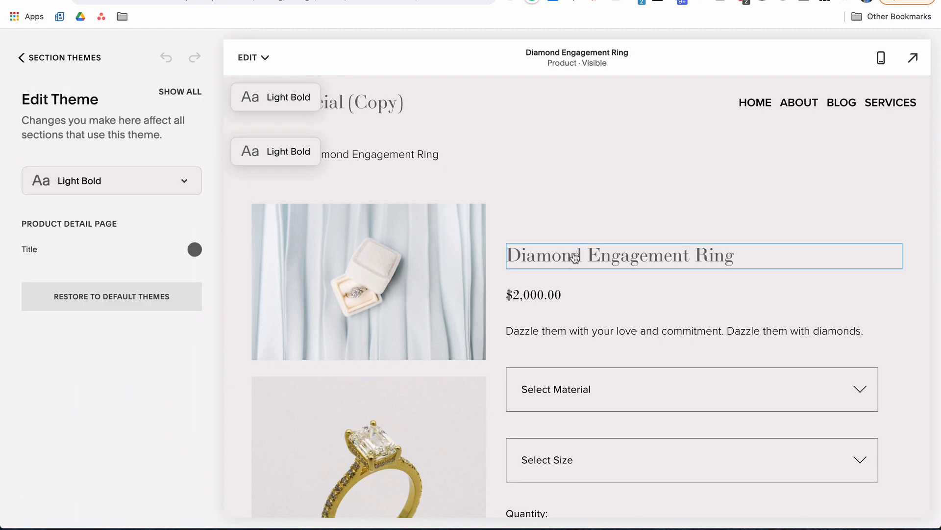
left_click(195, 249)
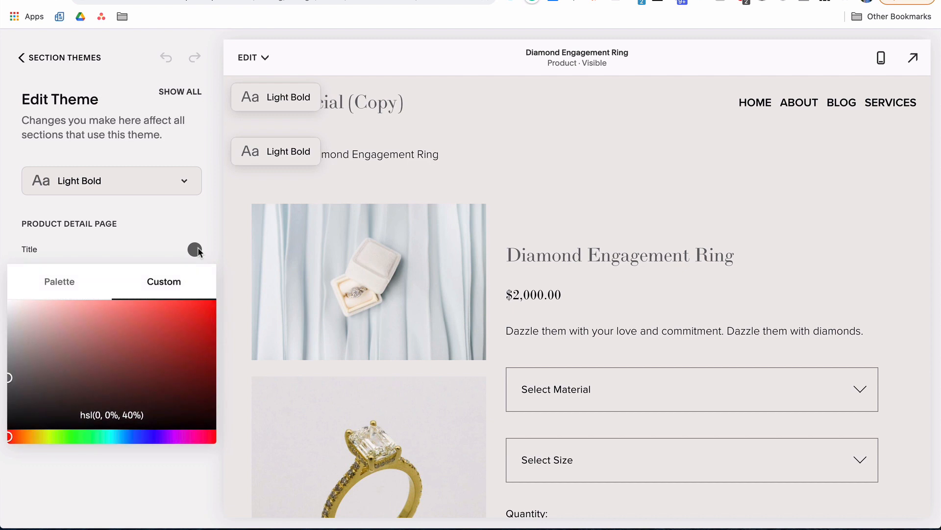
left_click(202, 237)
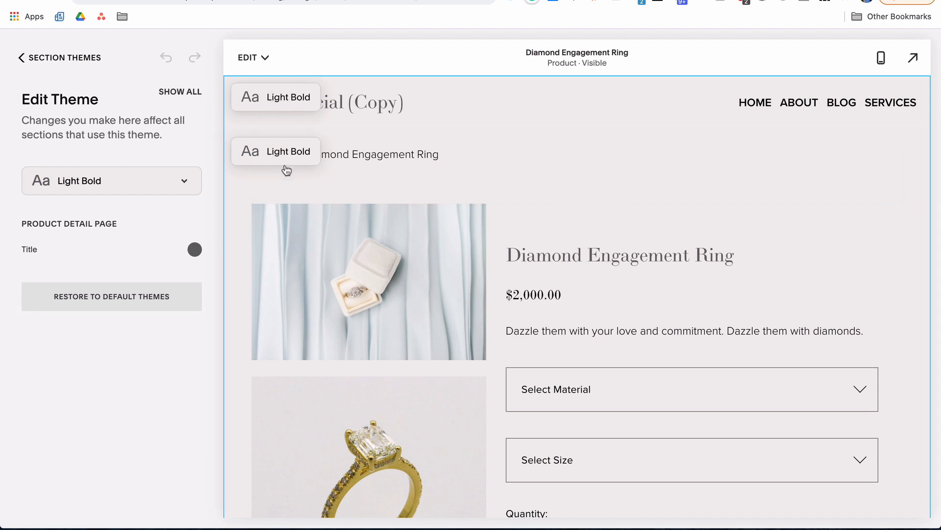
scroll(286, 169, "down", 5)
scroll(287, 170, "down", 20)
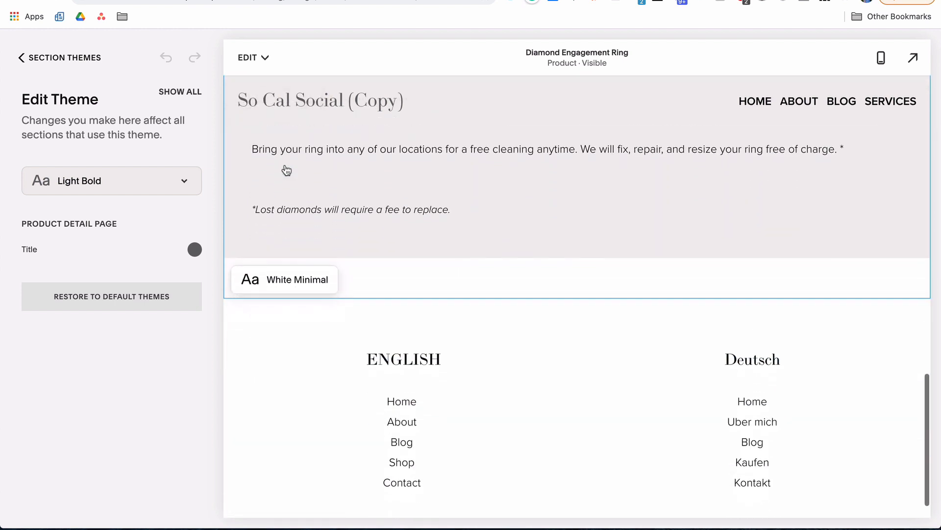
scroll(287, 170, "up", 15)
scroll(286, 170, "up", 8)
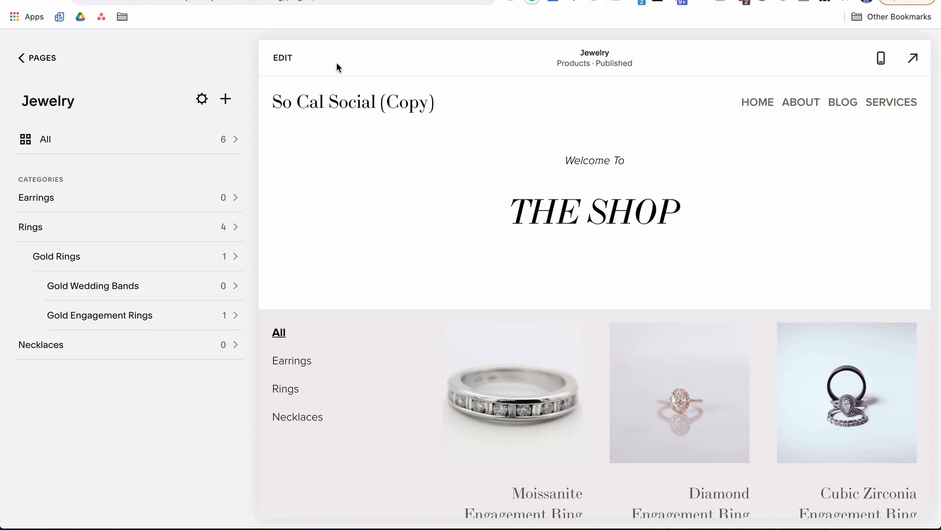
In the Jewelry page's site header, enable the SHOP button linking to /shop-jewlery.
left_click(284, 58)
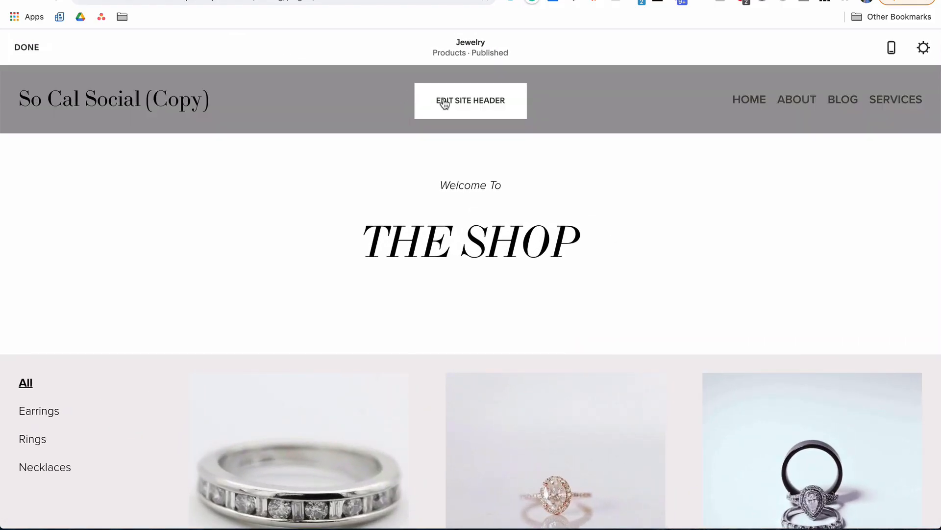
left_click(445, 103)
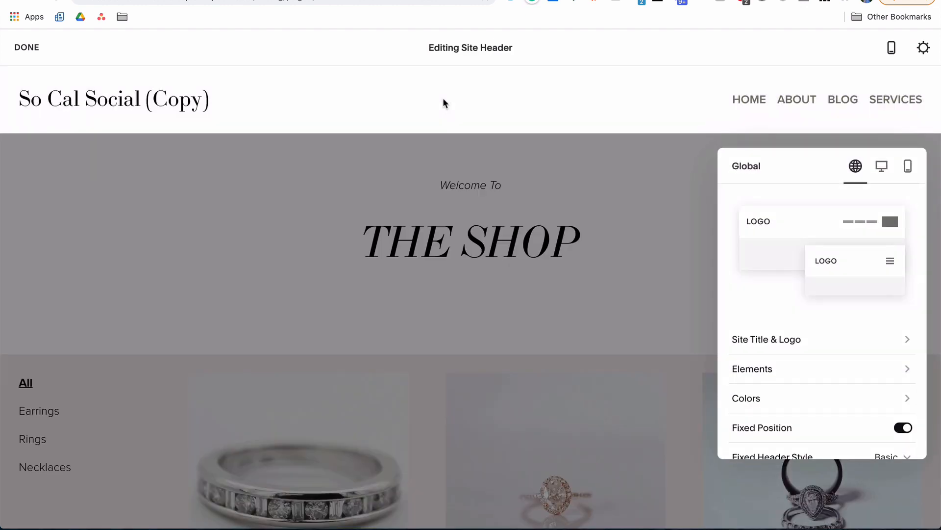
left_click(790, 368)
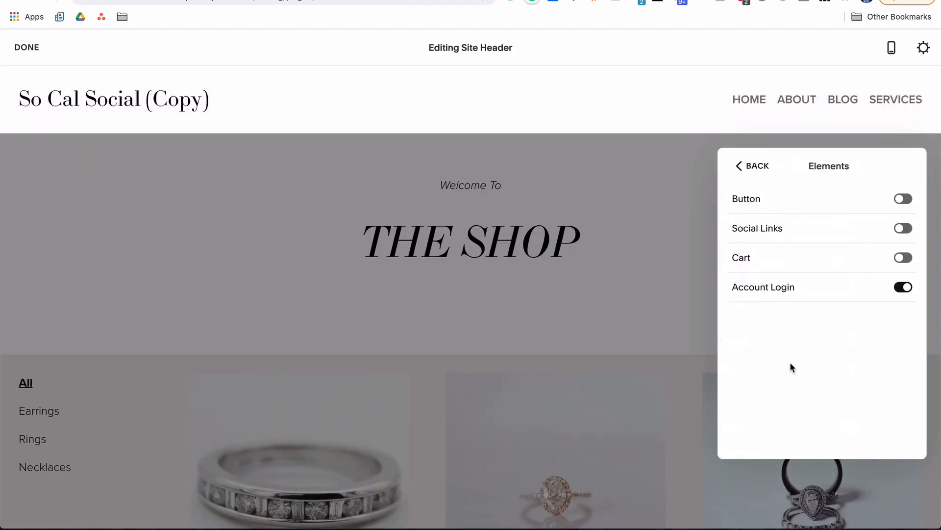
left_click(904, 199)
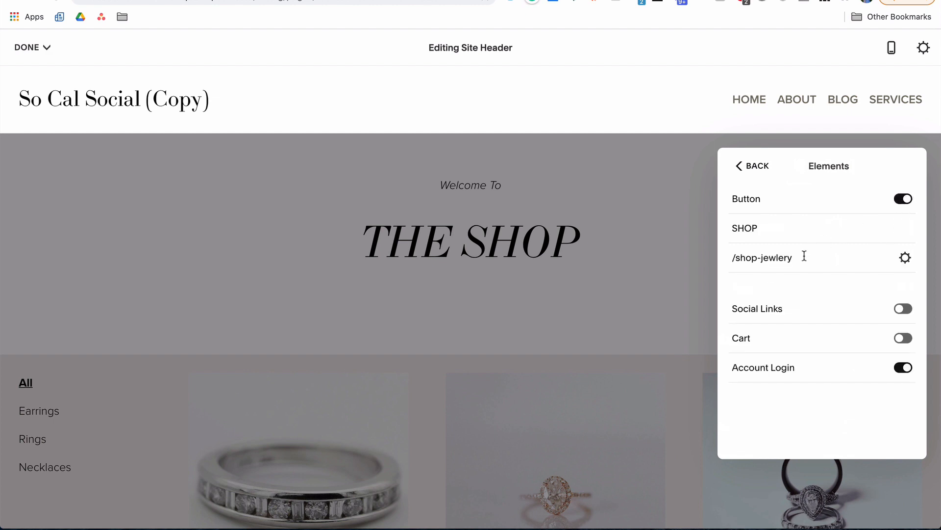
left_click_drag(803, 255, 734, 257)
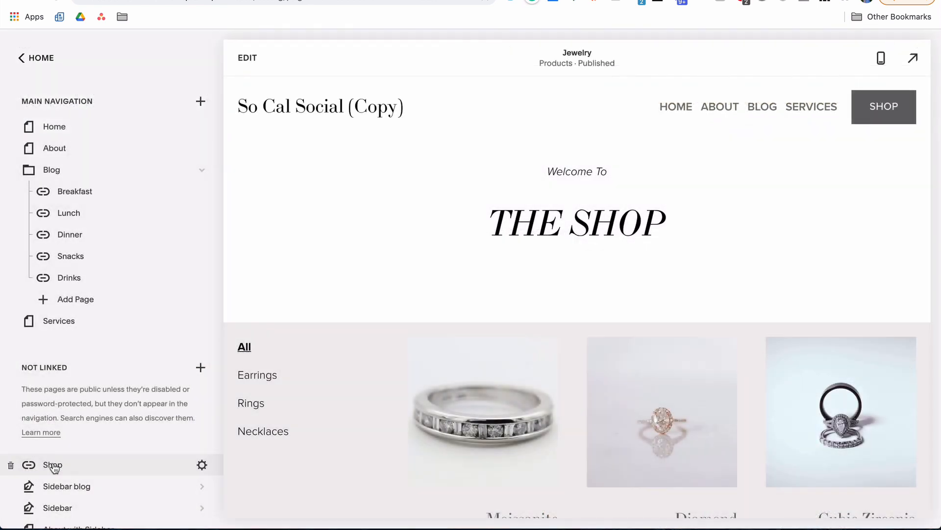
Move the unlinked Shop link into the main navigation between About and Blog, and close the header editor.
left_click_drag(54, 468, 78, 170)
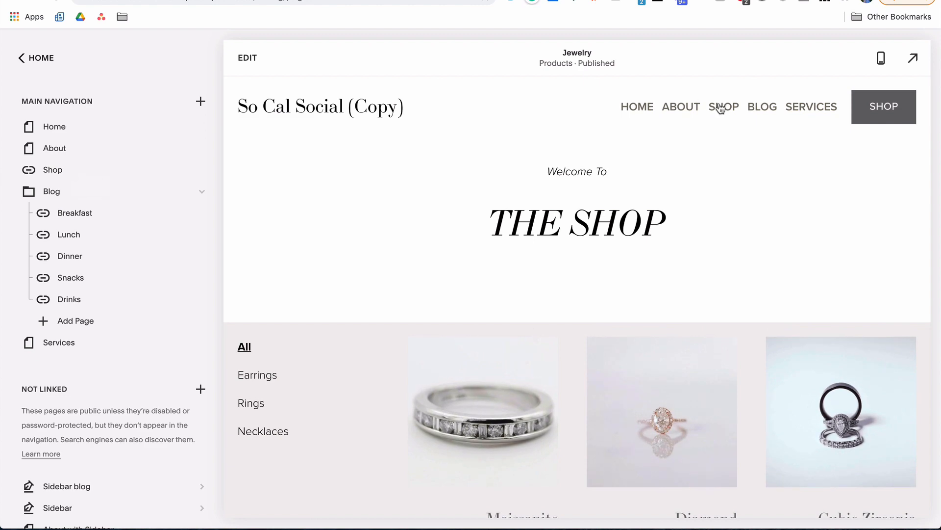
left_click(718, 109)
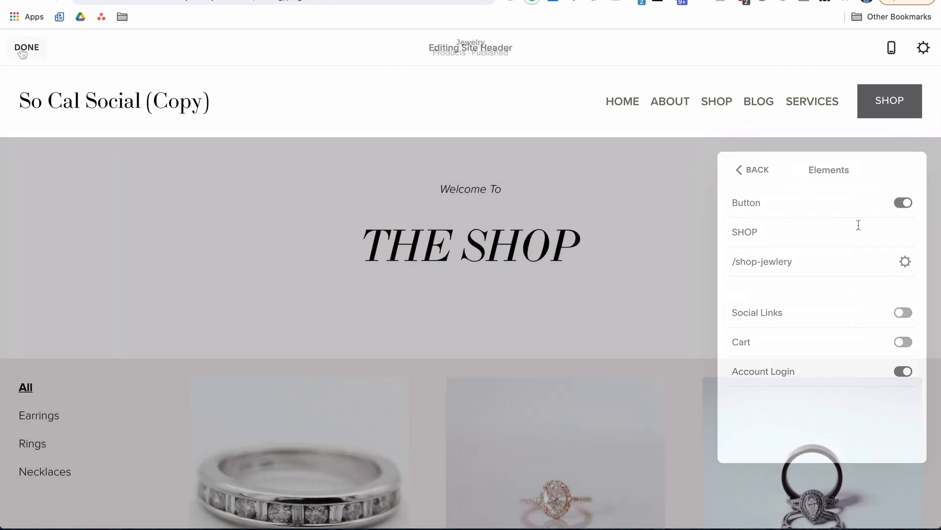
left_click(26, 47)
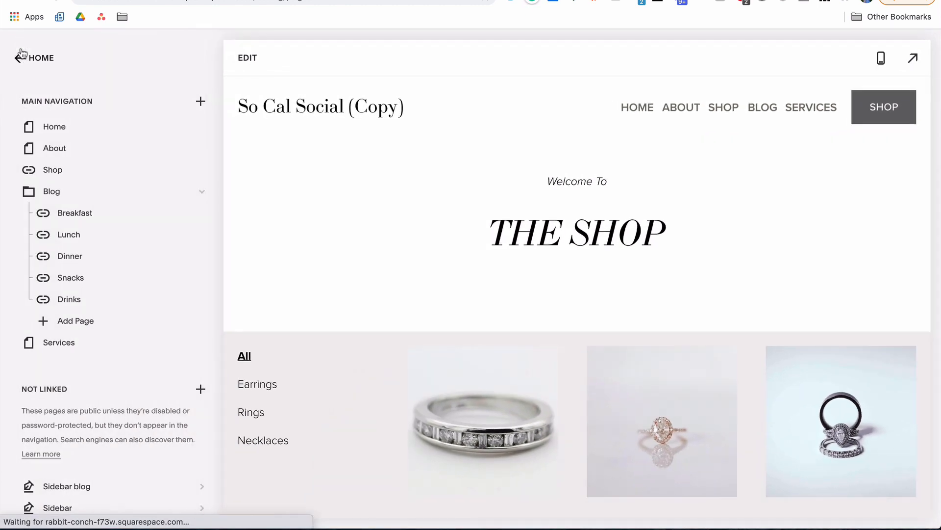
Find the Jewelry store among the unlinked pages and open its page settings.
scroll(101, 274, "down", 10)
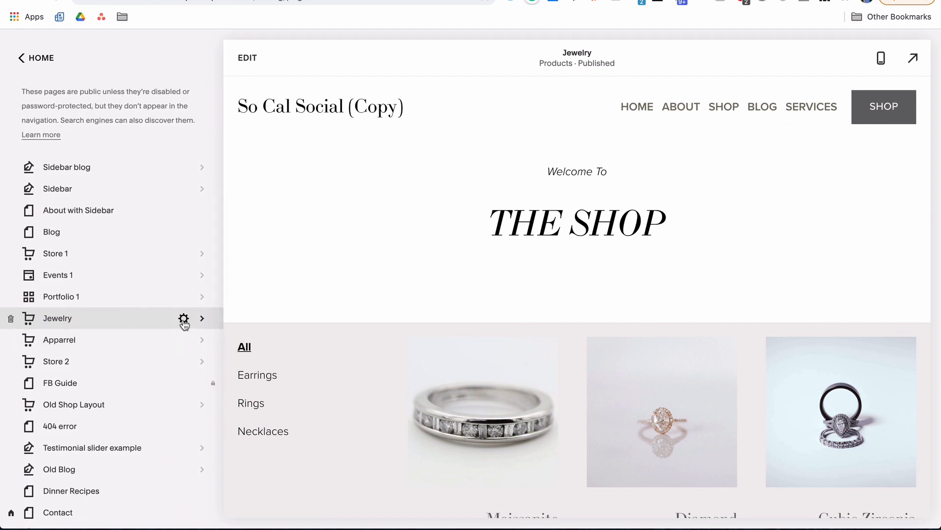
left_click(184, 319)
double_click(446, 314)
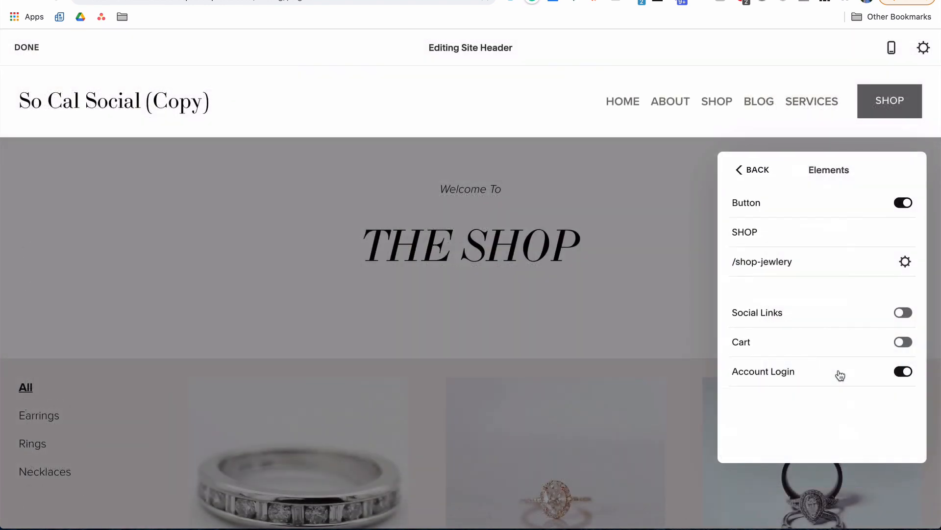
Enable the cart in the site header elements with a cart icon size of 40px.
left_click(901, 342)
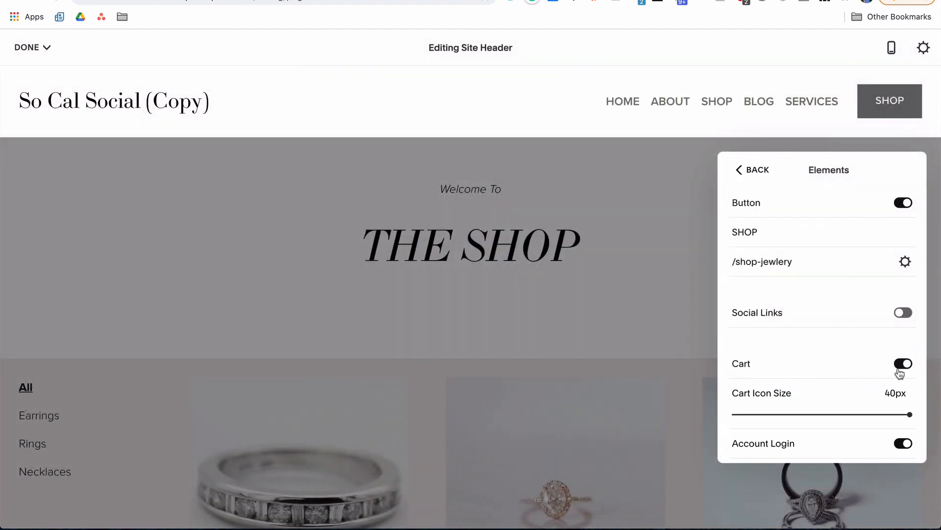
left_click_drag(844, 419, 915, 416)
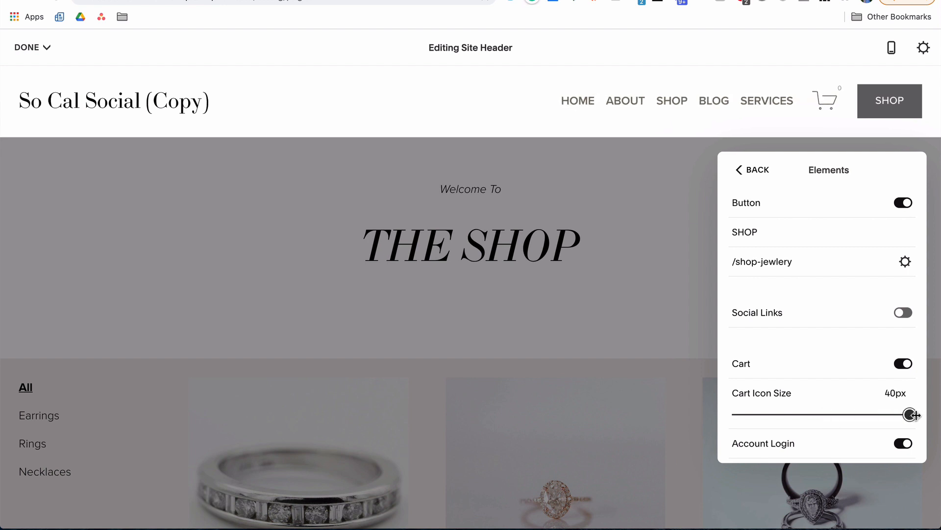
left_click(743, 176)
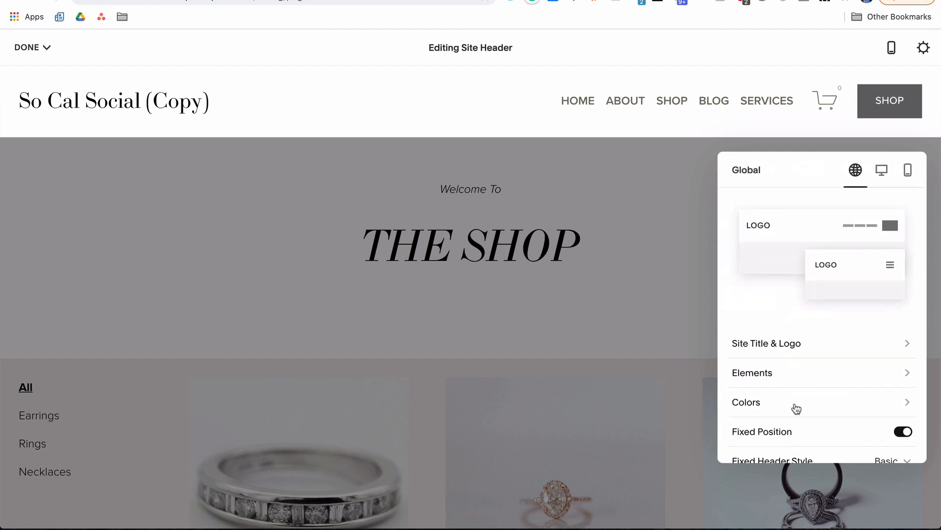
Turn off the header's transparency and try the Light Minimal, Dark Bold, Black Bold and Accent Dark color themes.
left_click(797, 403)
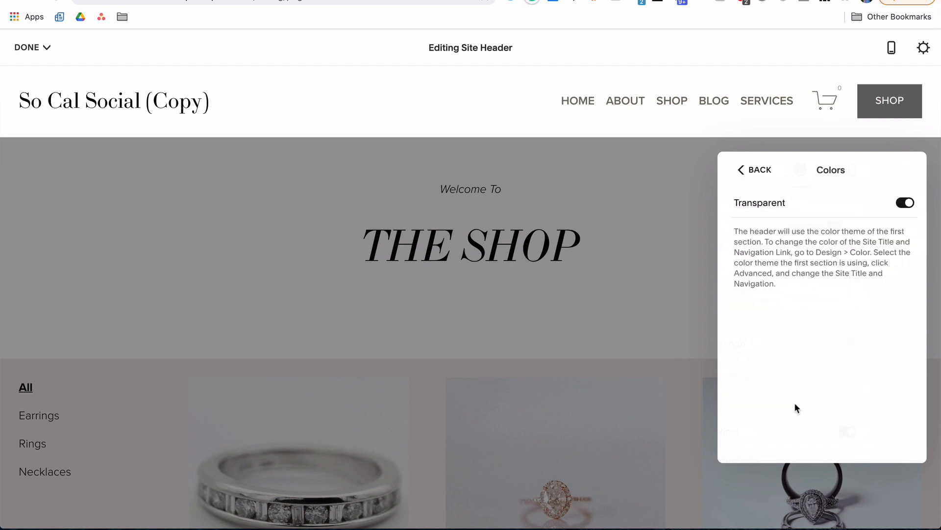
left_click(905, 203)
left_click(829, 363)
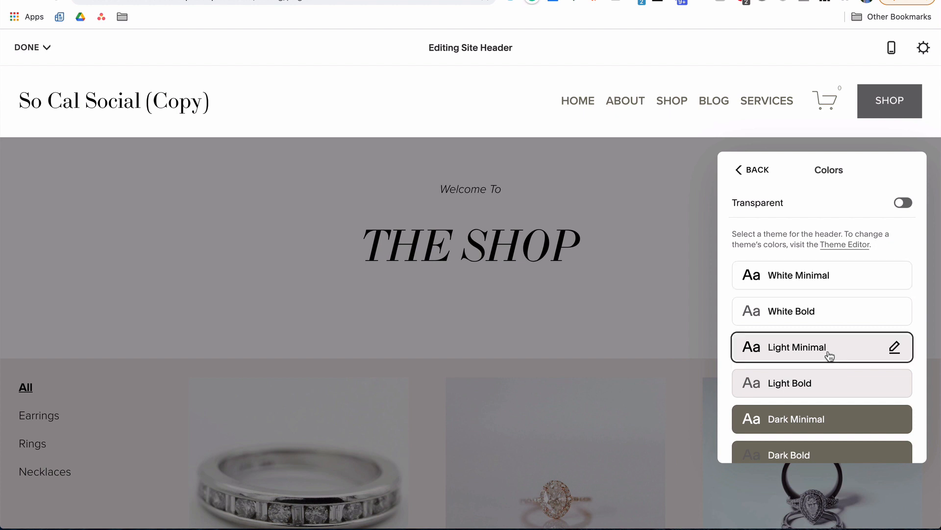
scroll(829, 358, "down", 3)
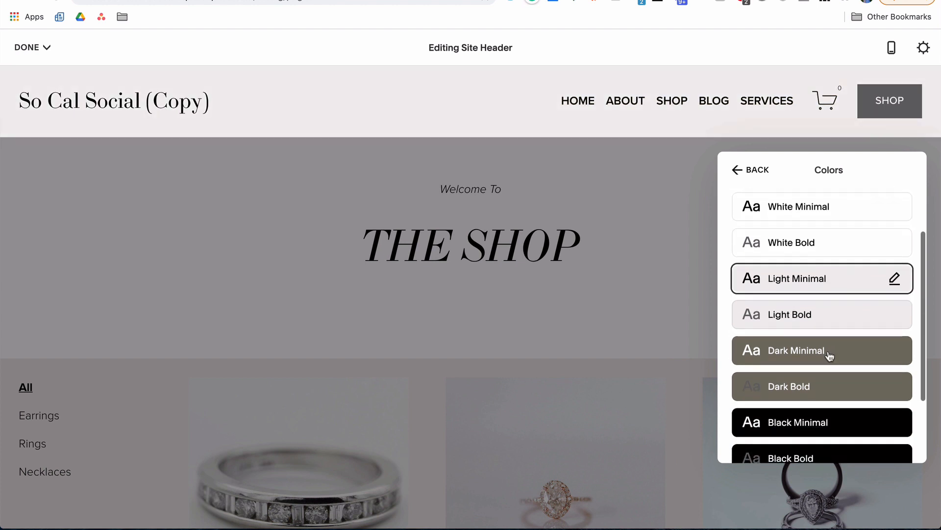
scroll(829, 356, "down", 2)
left_click(830, 356)
scroll(829, 356, "down", 2)
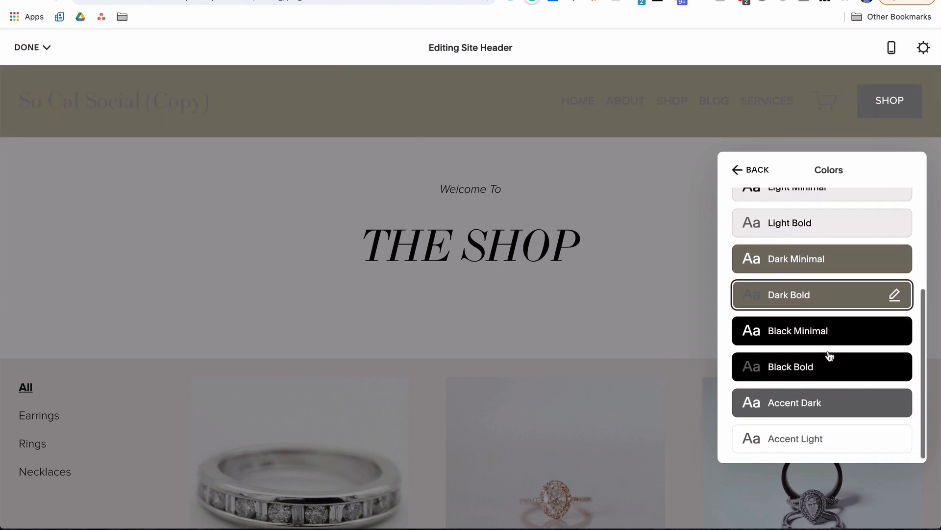
left_click(830, 356)
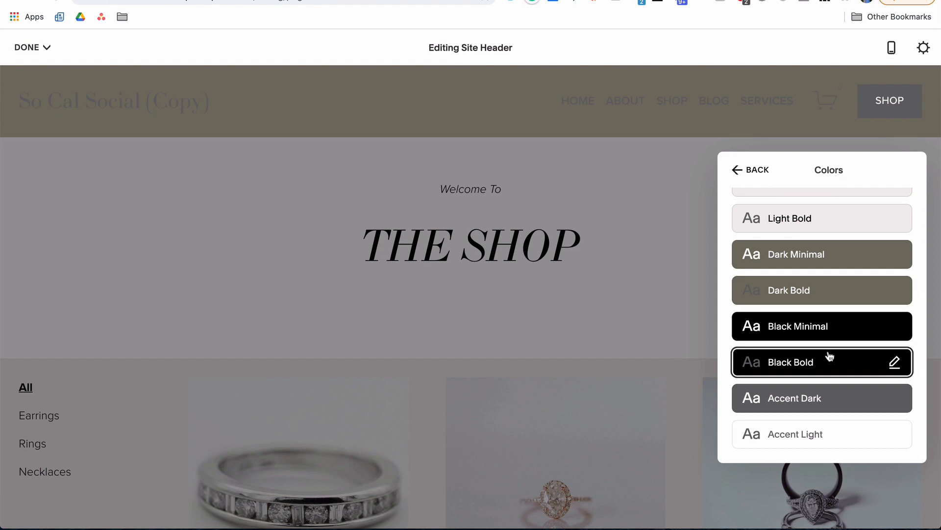
left_click(828, 402)
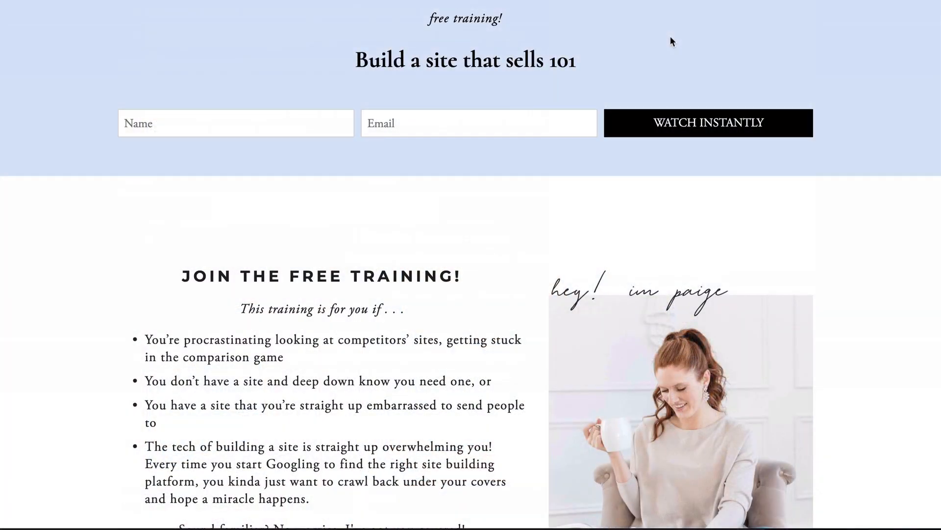
Look through the "Build a site that sells 101" free training page down to its sign-up form.
scroll(671, 41, "down", 3)
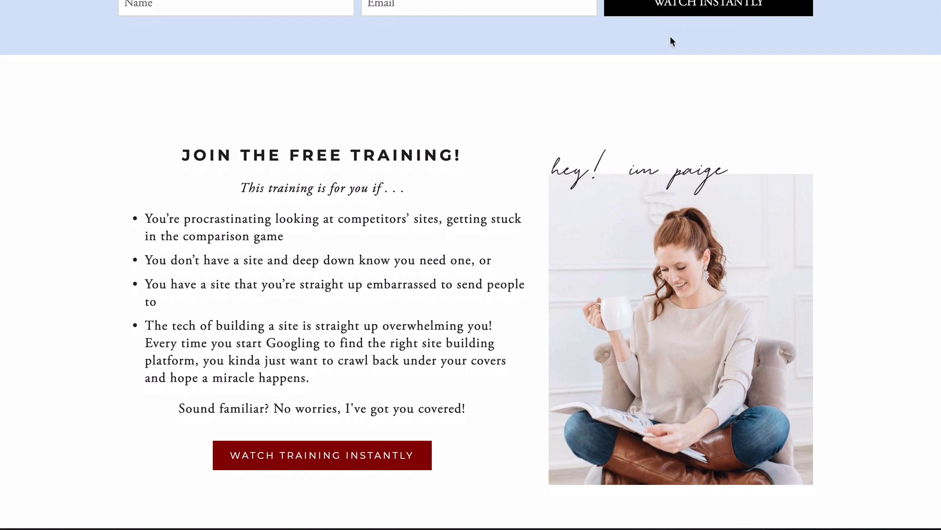
scroll(672, 41, "down", 5)
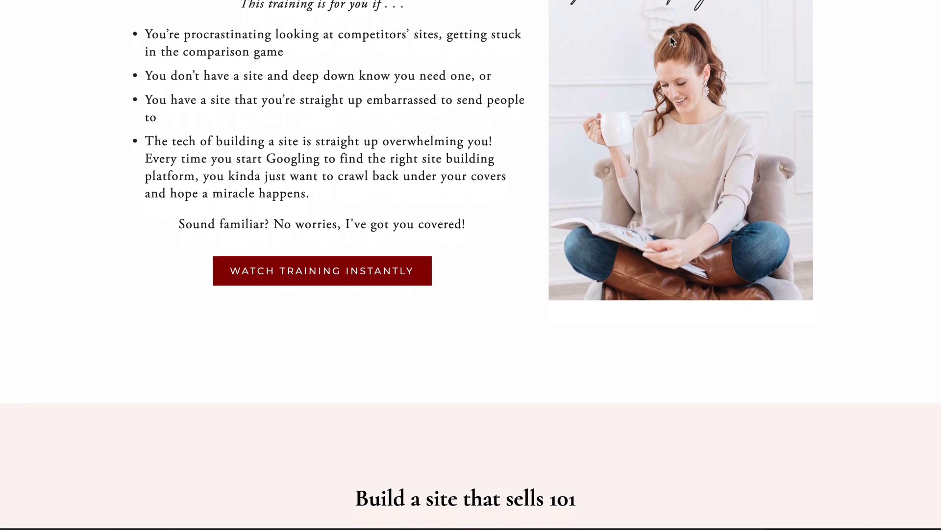
scroll(672, 41, "down", 5)
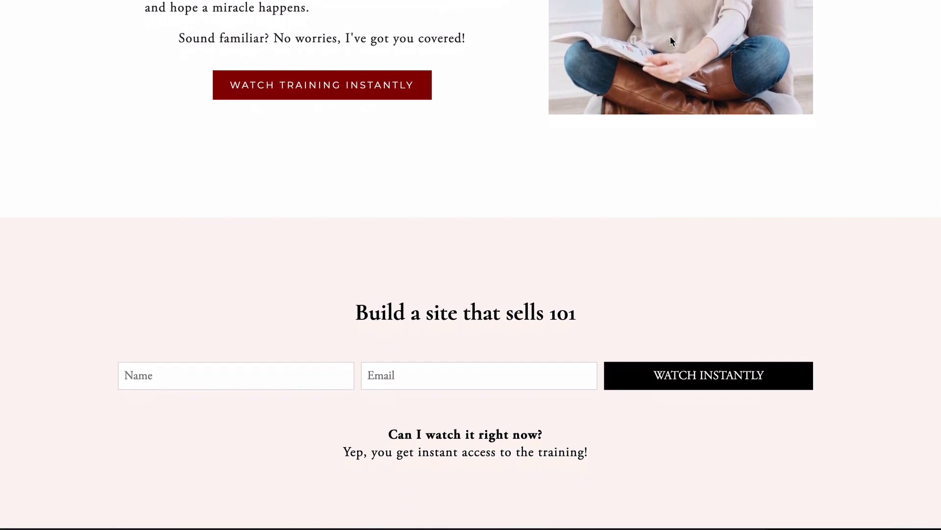
scroll(670, 36, "down", 1)
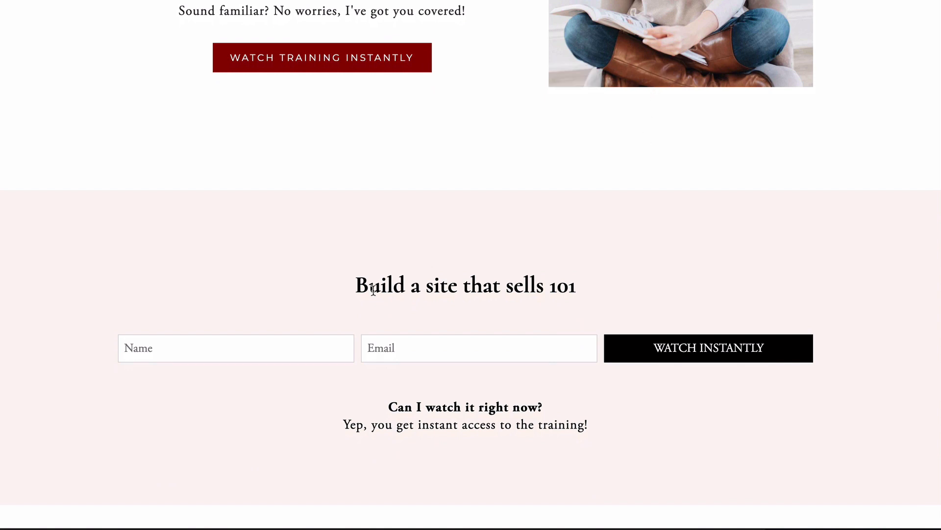
left_click(291, 336)
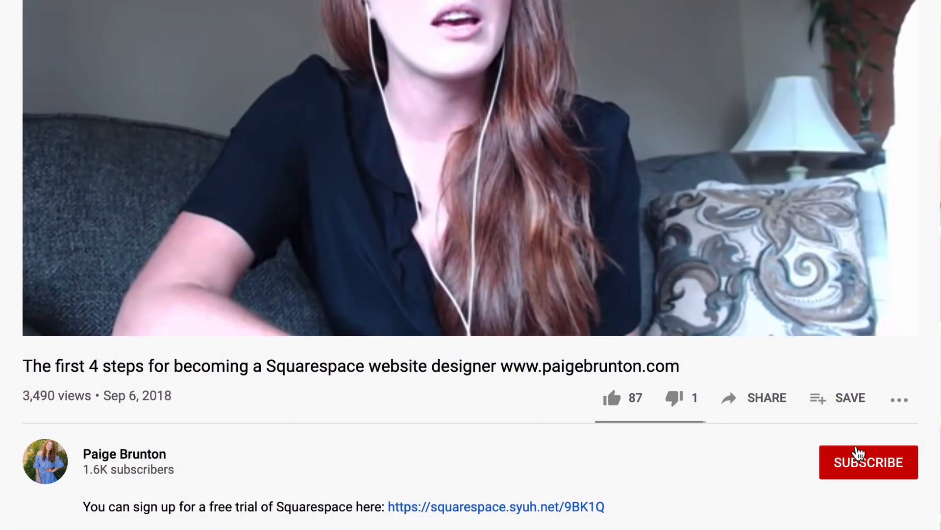
On YouTube, subscribe to the video's channel and open its notification options.
left_click(824, 472)
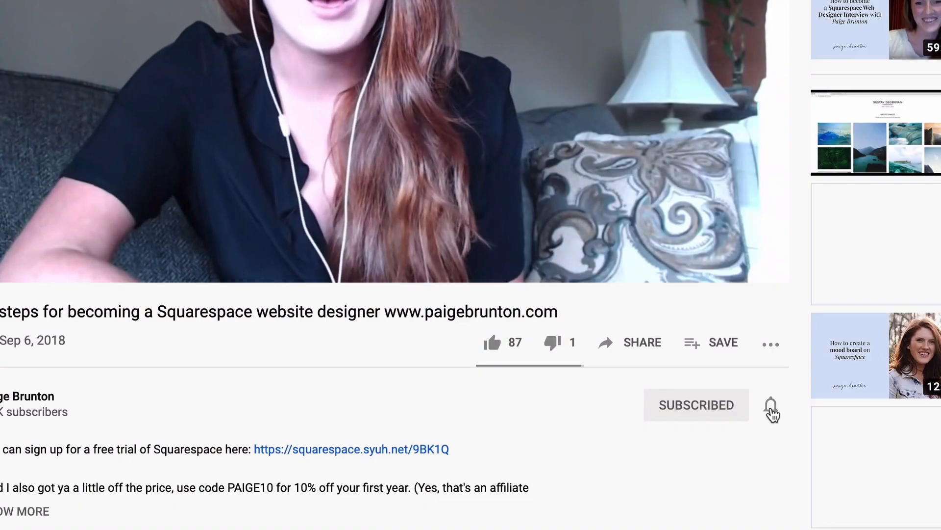
left_click(772, 408)
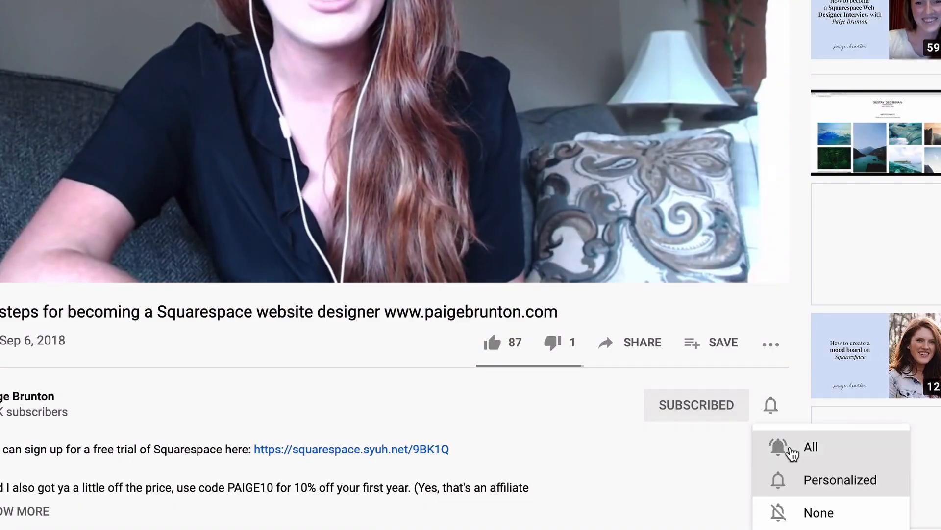